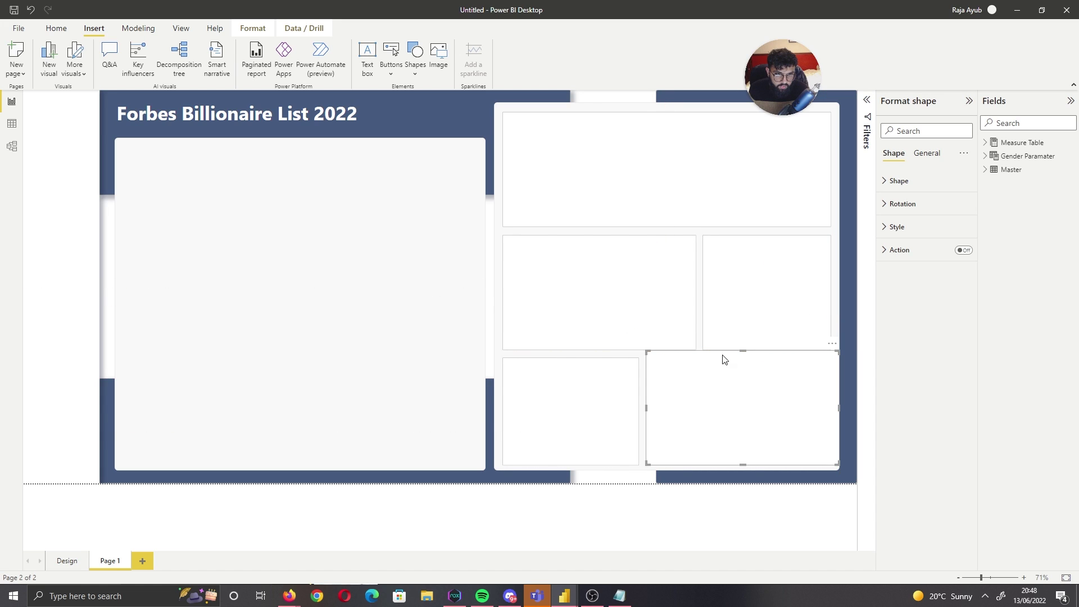
Resize the lower-right white box in the right panel, lowering its top edge and pulling its right edge in to match the boxes above
left_click_drag(740, 354, 740, 366)
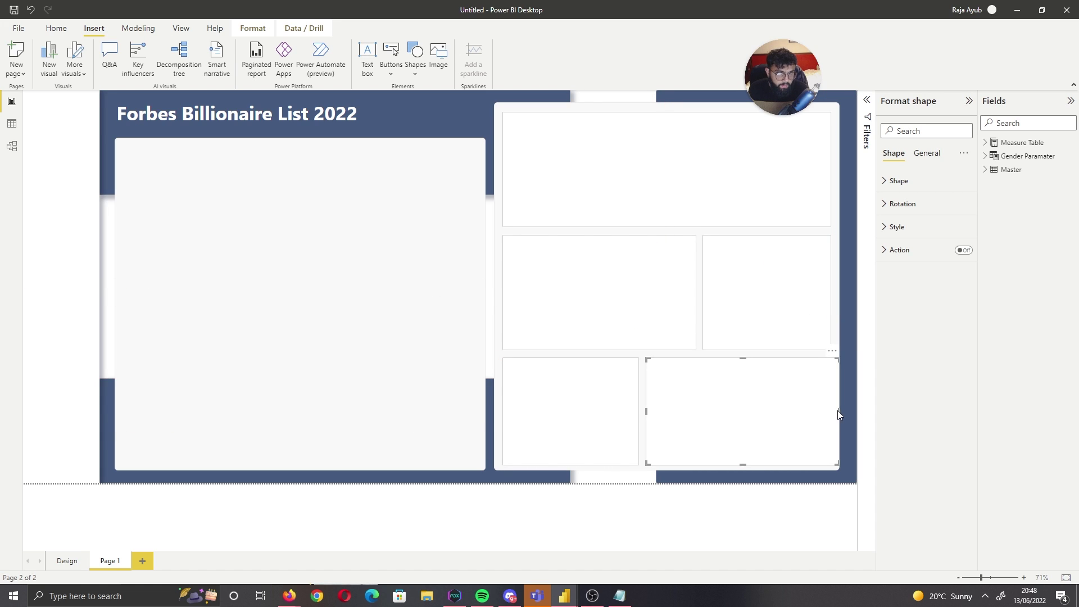
left_click_drag(838, 411, 831, 414)
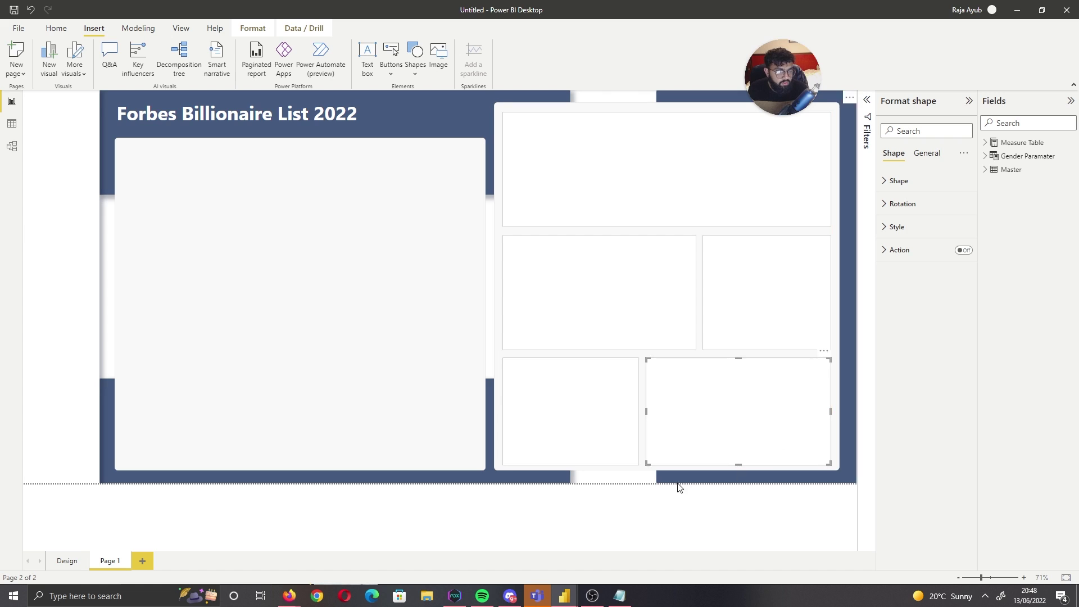
left_click(626, 482)
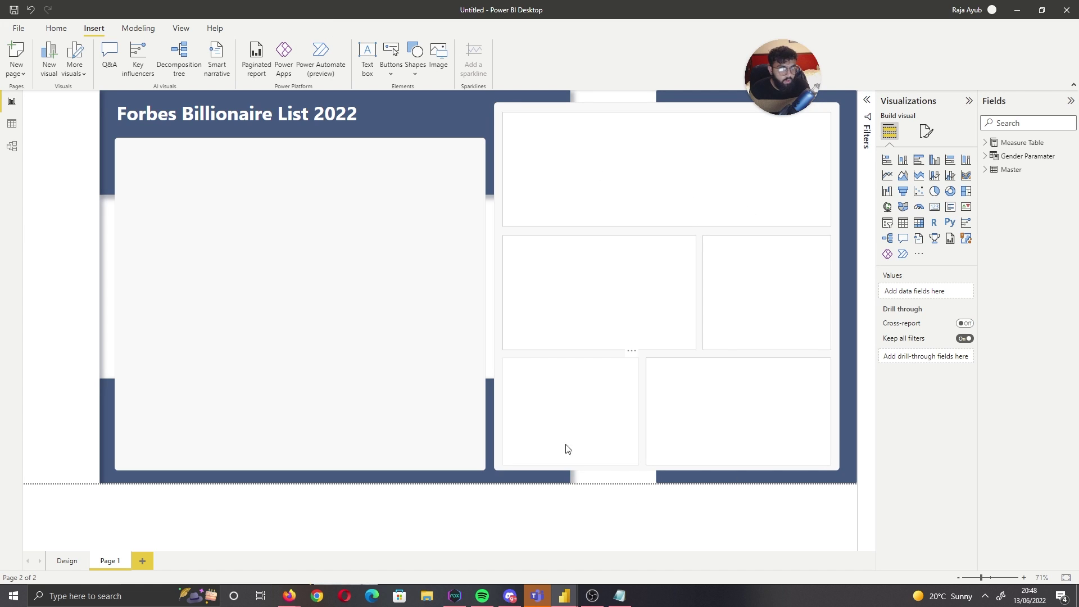
Move the wide top box from the right panel into the left panel and reshape it into a tall box in the upper-right part
left_click(589, 187)
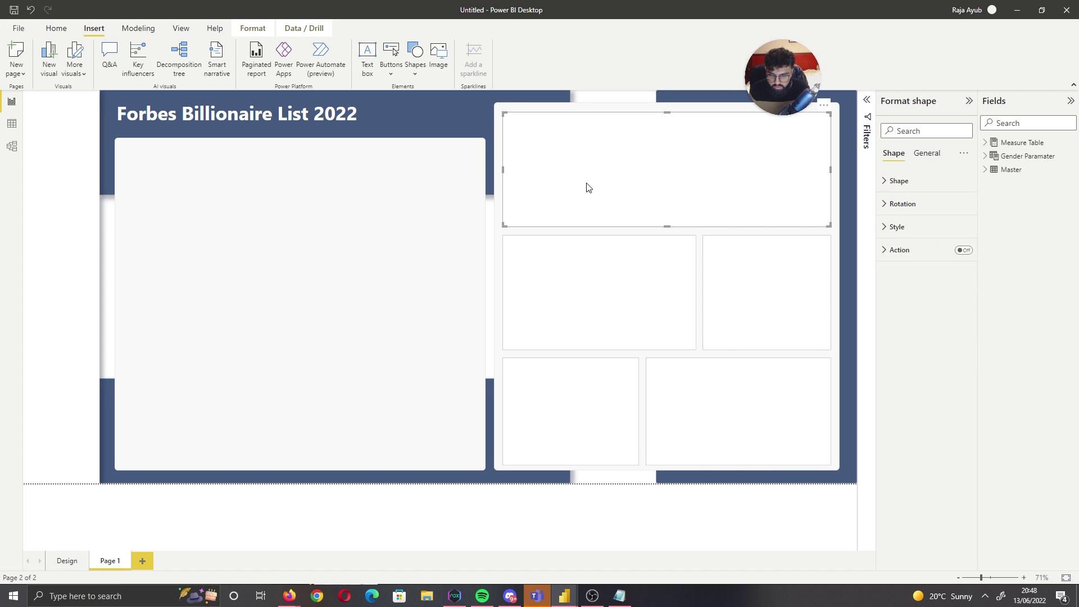
left_click_drag(590, 187, 289, 212)
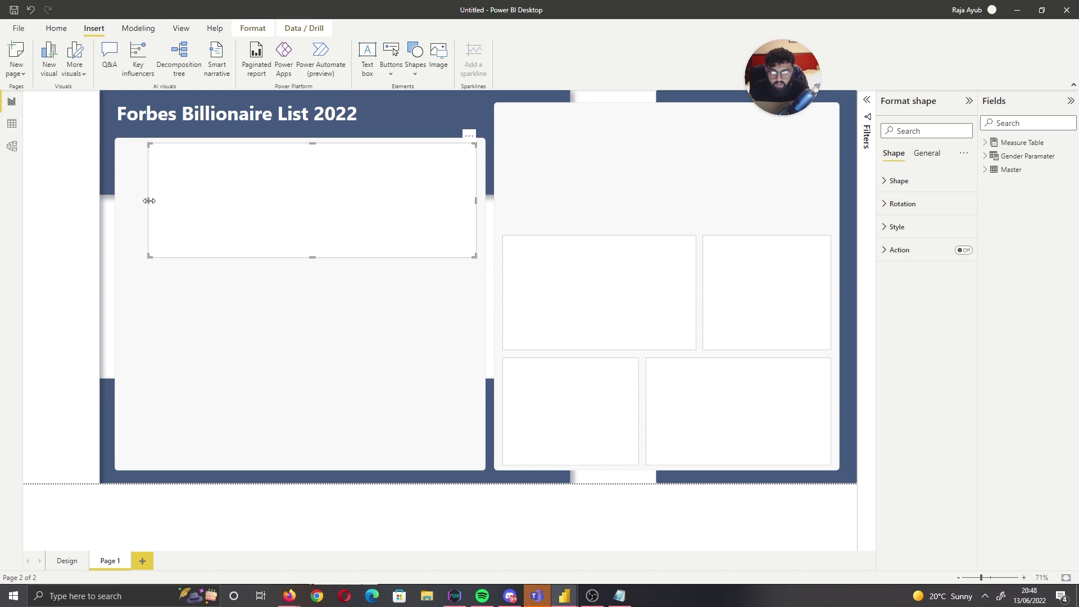
left_click_drag(149, 201, 315, 224)
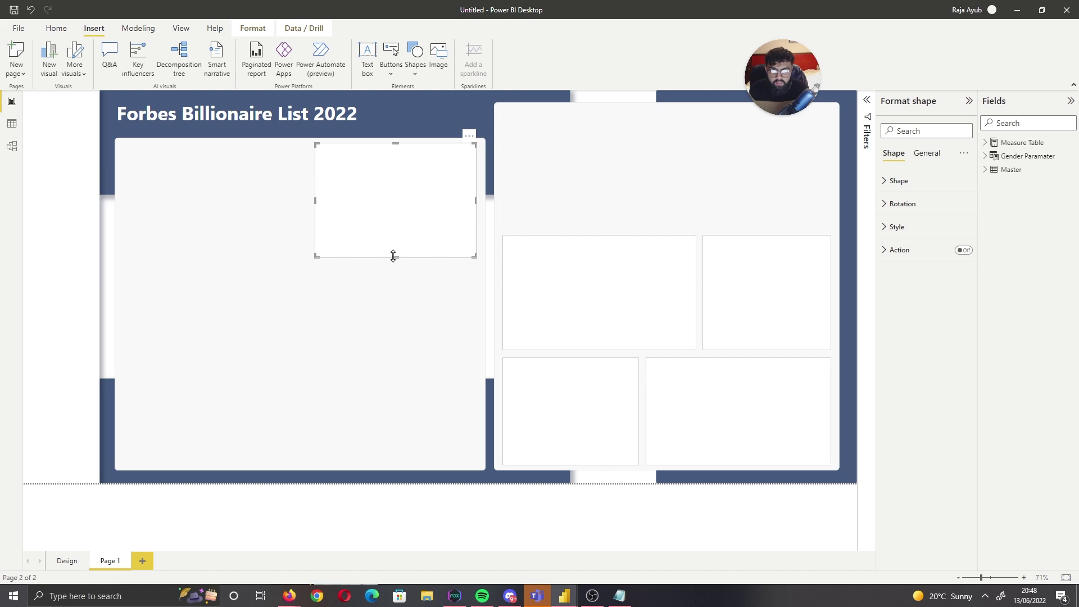
left_click_drag(394, 256, 389, 358)
left_click_drag(315, 251, 296, 250)
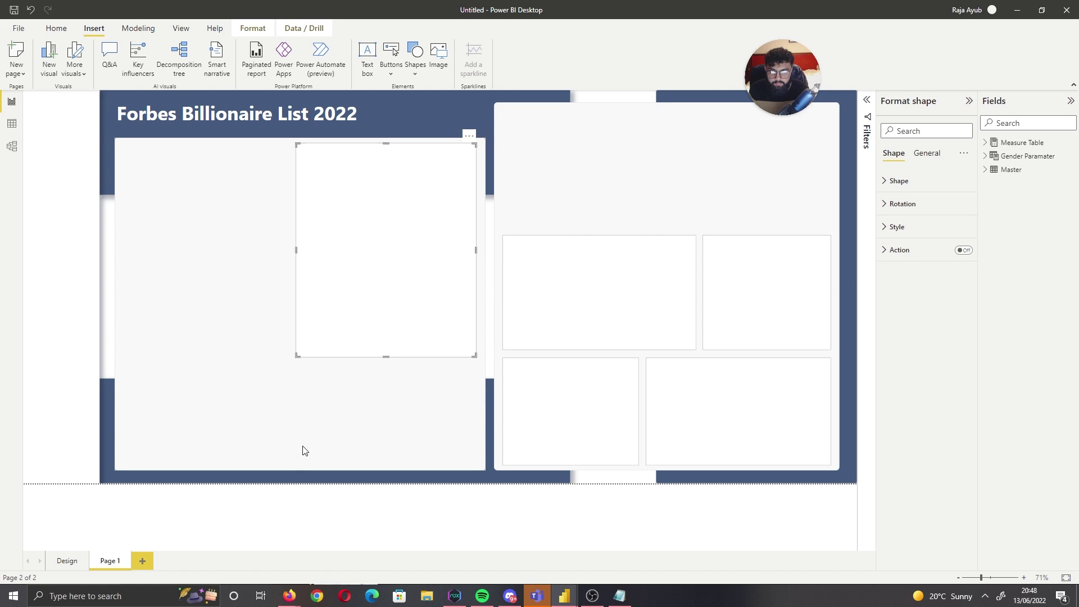
Paste a copy of the tall box, shorten it to fit beneath the original, and widen it across the left panel
left_click(595, 486)
key("ctrl+v")
left_click_drag(381, 289, 372, 371)
left_click_drag(387, 252, 399, 395)
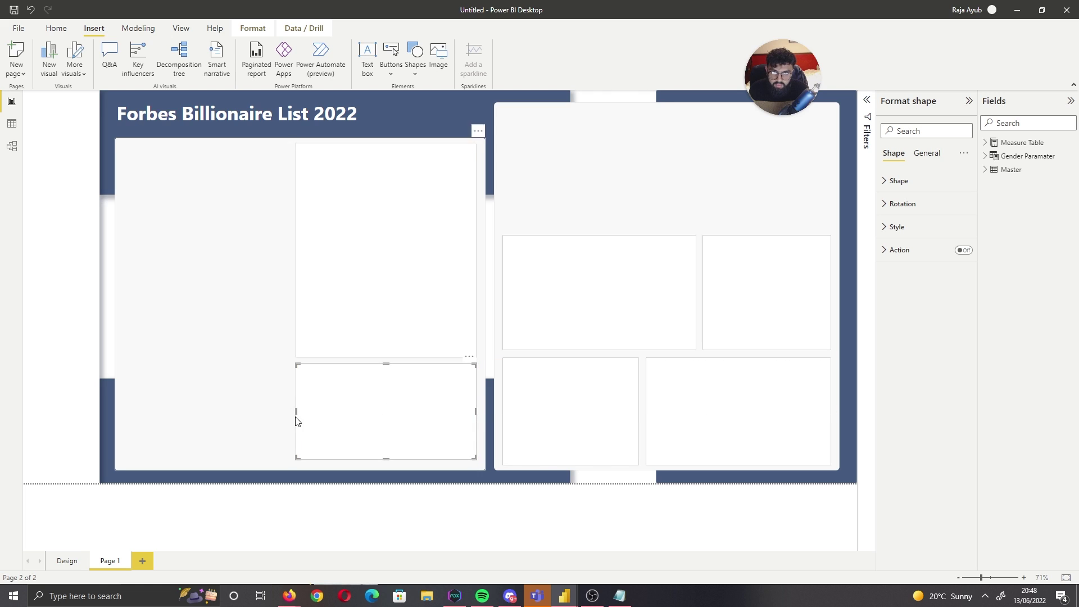
left_click_drag(296, 411, 166, 420)
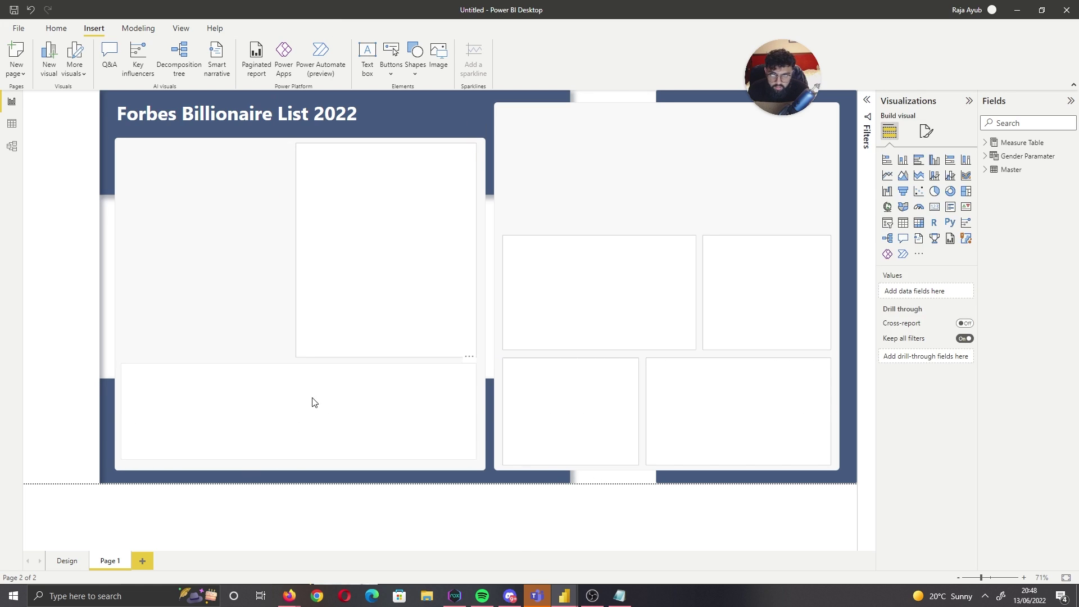
Fill the space beside the tall box with two stacked copies of the wide box, narrowed to fit and ending level with the tall box
left_click_drag(311, 403, 361, 201)
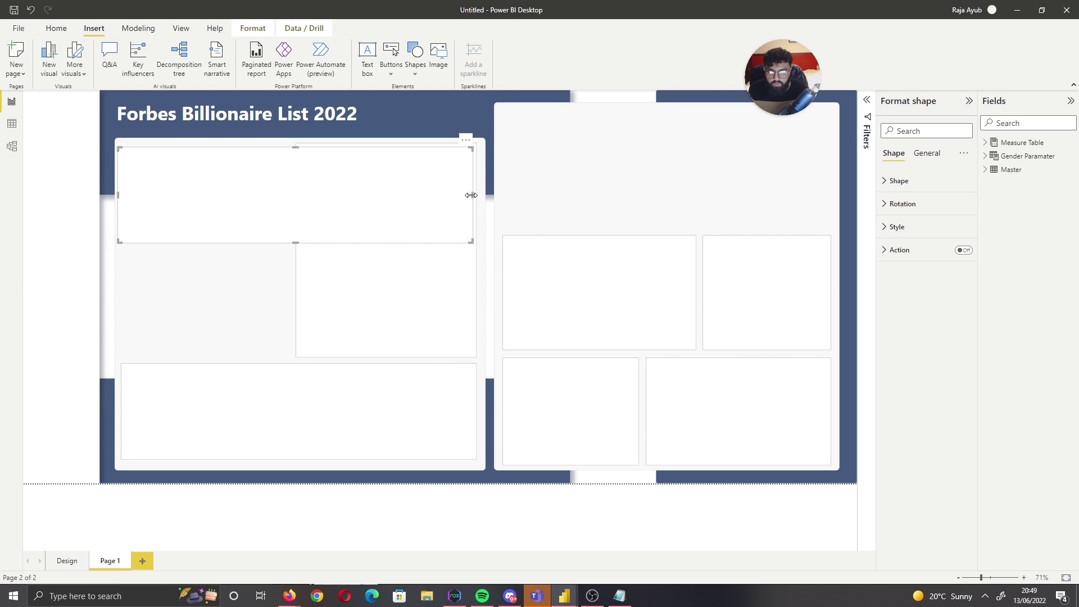
left_click_drag(477, 203, 232, 292)
key("ctrl+c")
key("ctrl+v")
left_click_drag(206, 342, 205, 357)
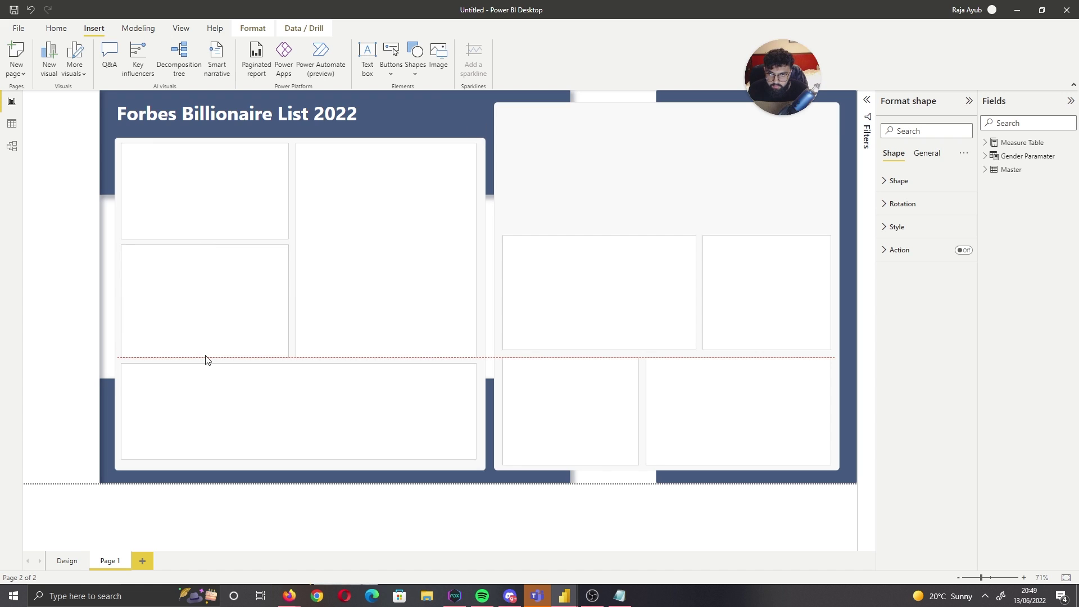
left_click(609, 481)
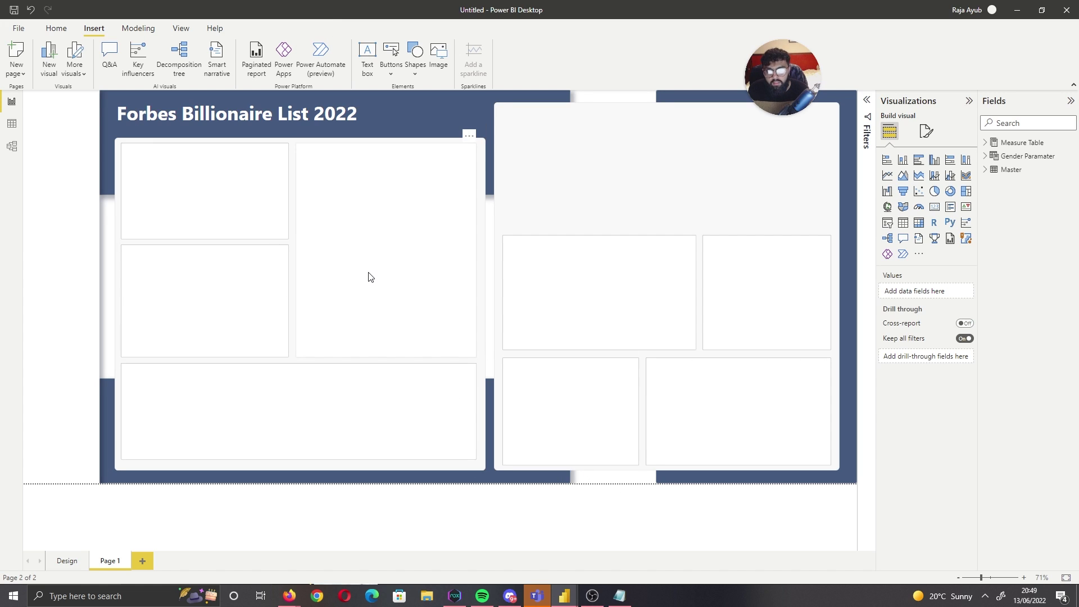
Lower the top edges of the left panel's two uppermost boxes to the same level, leaving a wider margin above them
left_click(405, 193)
left_click_drag(385, 147, 383, 152)
left_click(204, 145)
left_click_drag(205, 145, 206, 152)
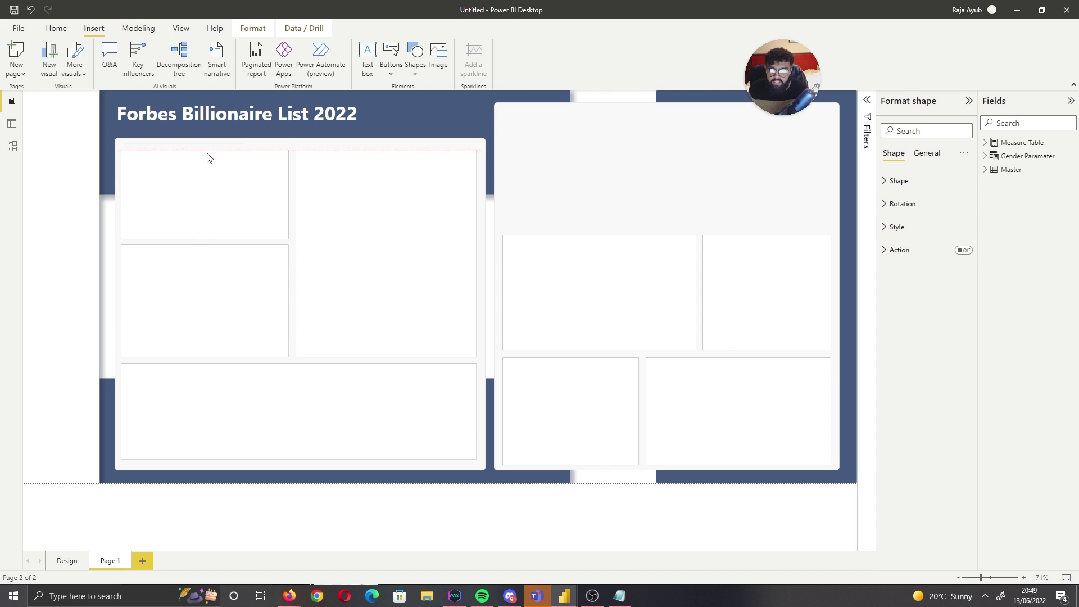
left_click(595, 482)
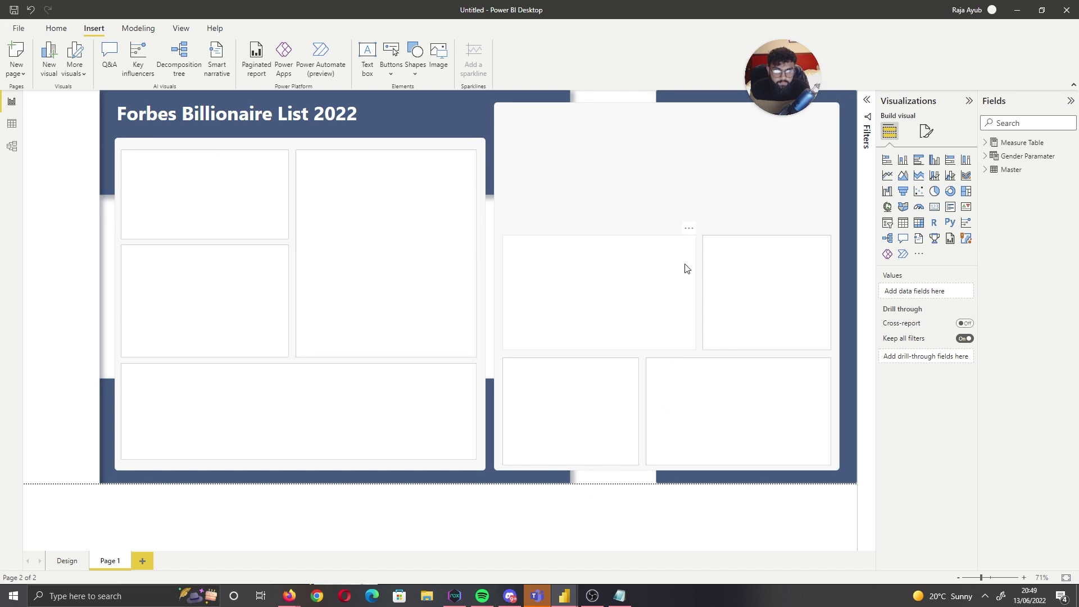
Copy the tall box into the empty area atop the right panel and resize it to span the full width above the other boxes
left_click(375, 228)
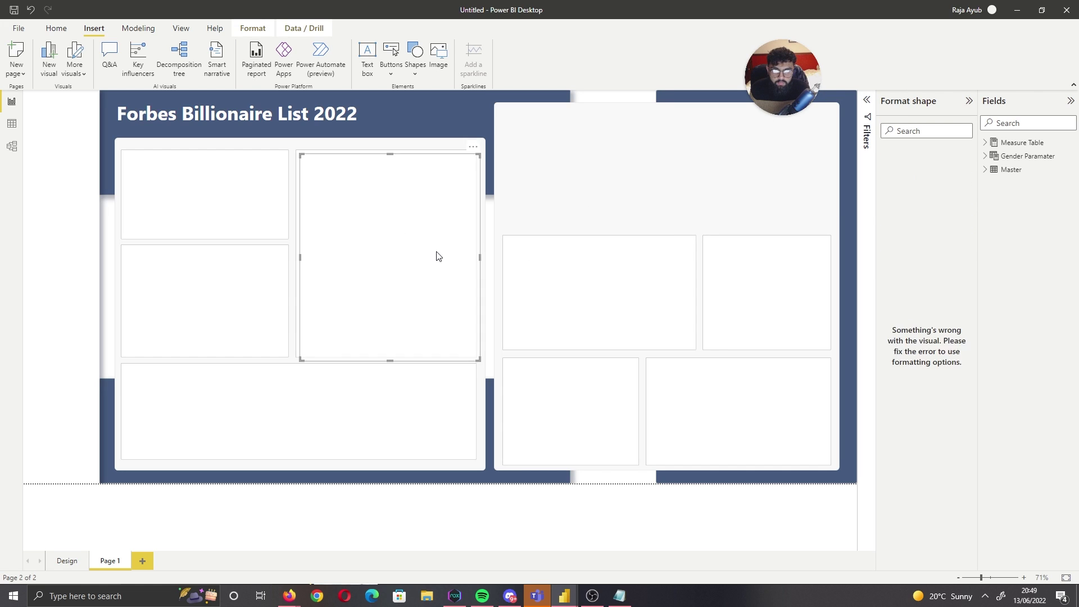
left_click_drag(436, 253, 619, 118)
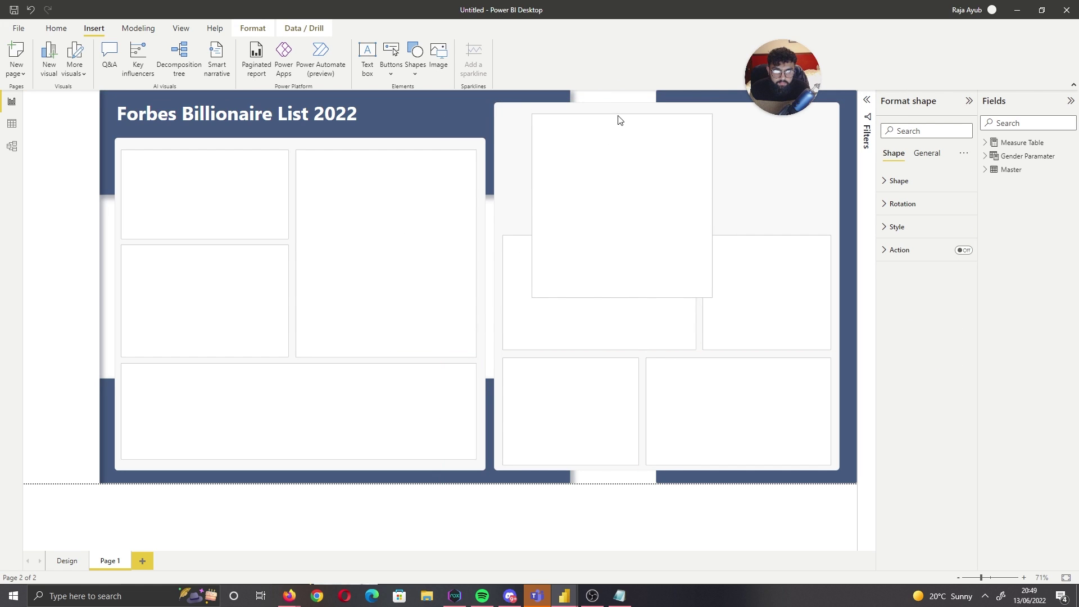
left_click_drag(589, 238, 559, 176)
left_click_drag(592, 273, 586, 228)
left_click_drag(684, 159, 832, 169)
left_click_drag(668, 91, 664, 112)
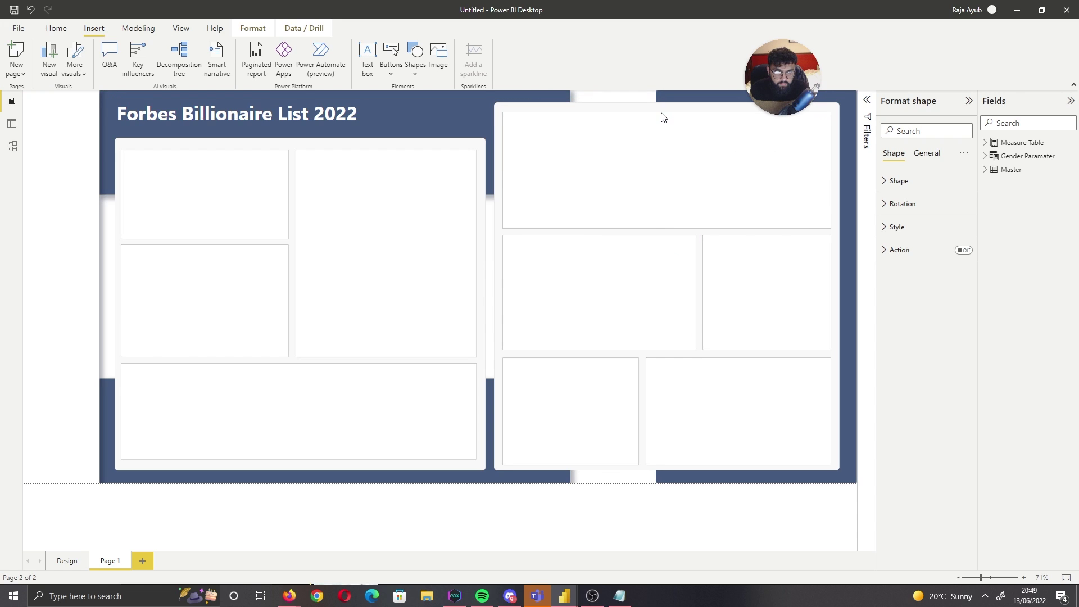
left_click(627, 487)
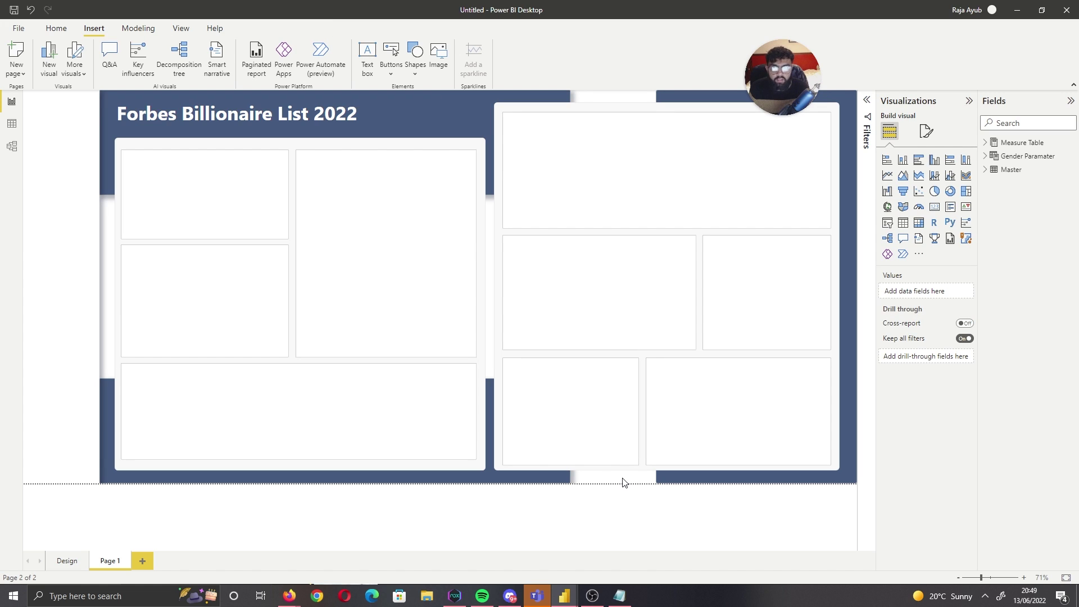
Add a donut chart over the tall box in the left panel, with Count Billionaires as values and gender as legend
left_click(950, 192)
left_click_drag(169, 225, 403, 289)
left_click(988, 144)
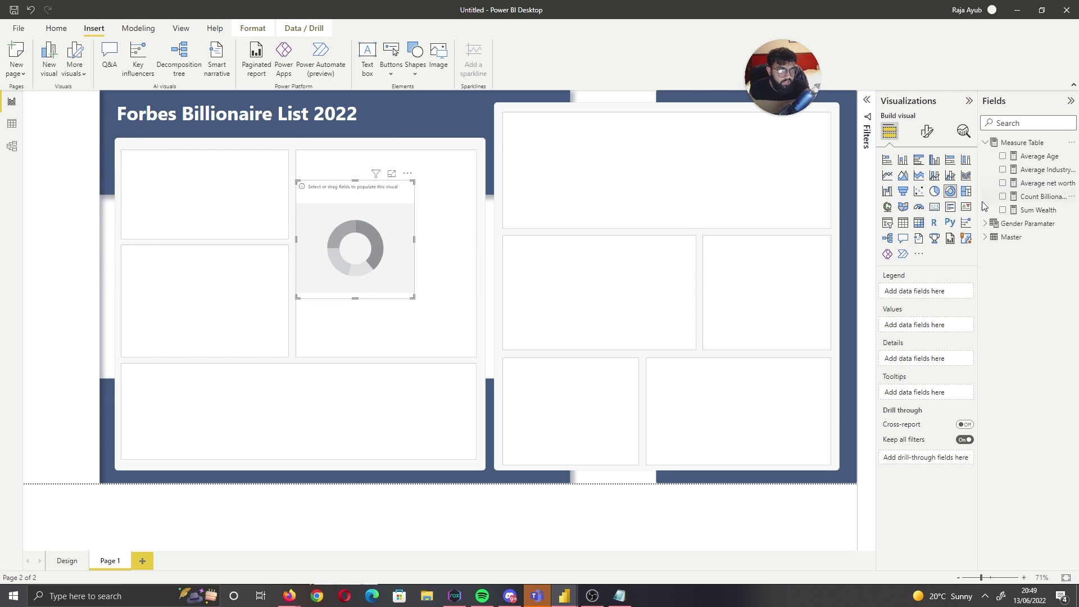
left_click(1003, 196)
left_click(988, 144)
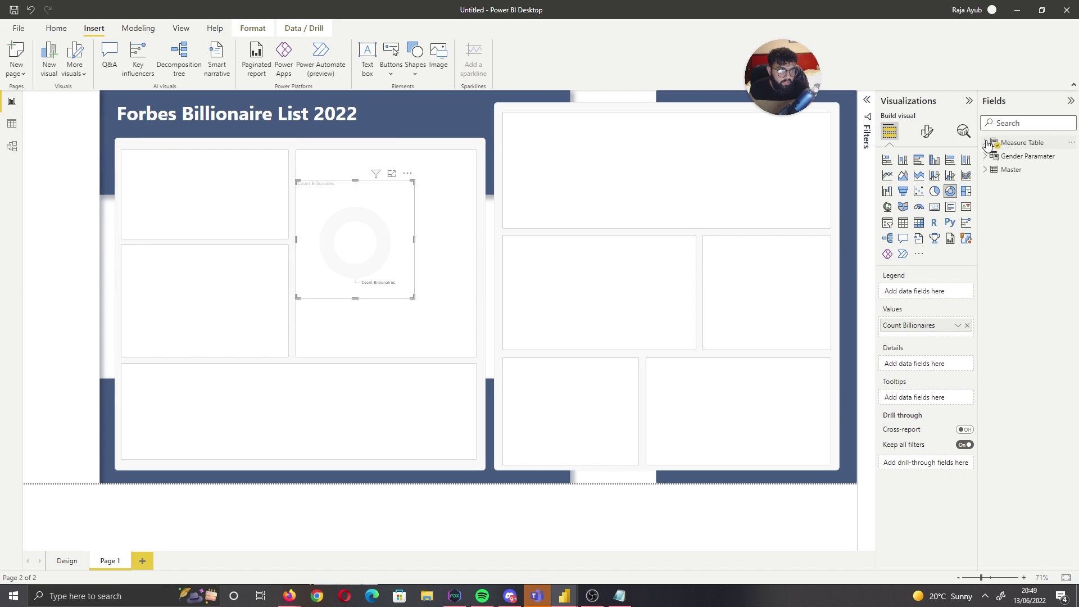
left_click(987, 172)
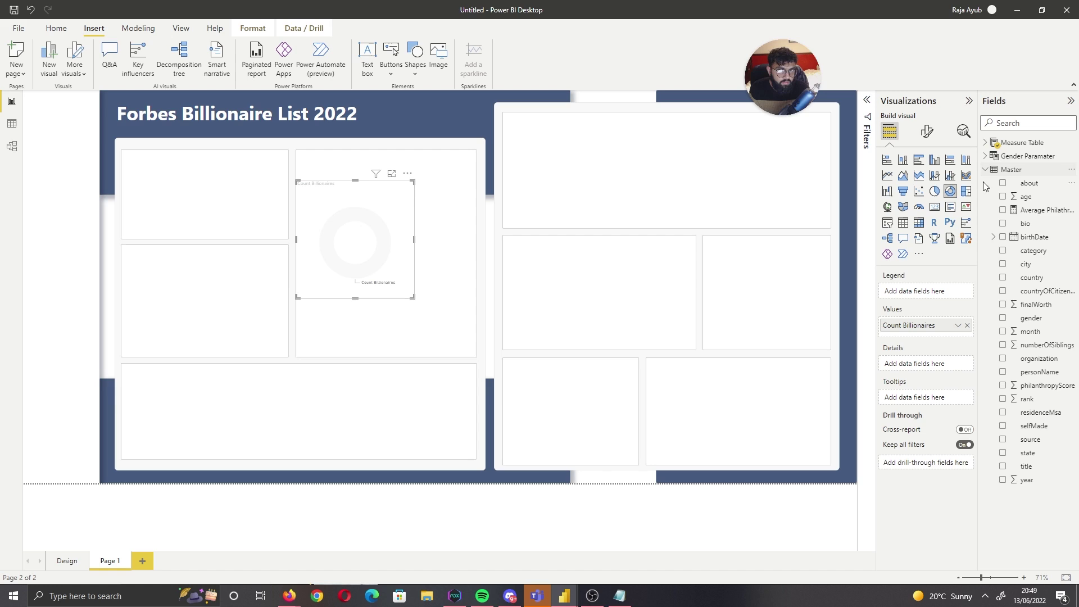
left_click(1003, 318)
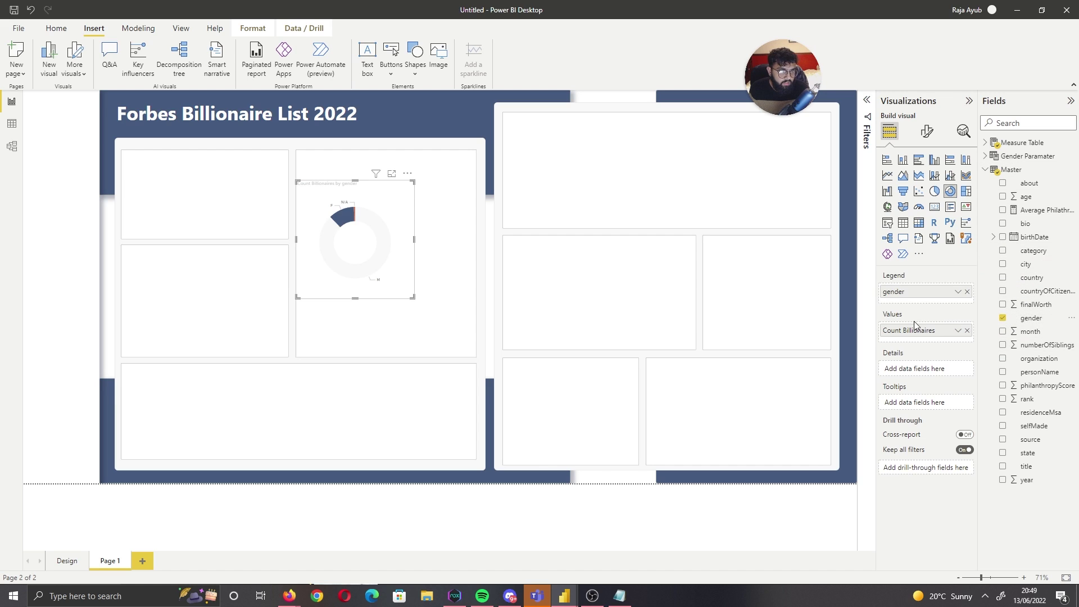
Colour the donut chart's M slice dark blue and its F slice orange-red
left_click(928, 133)
left_click(898, 232)
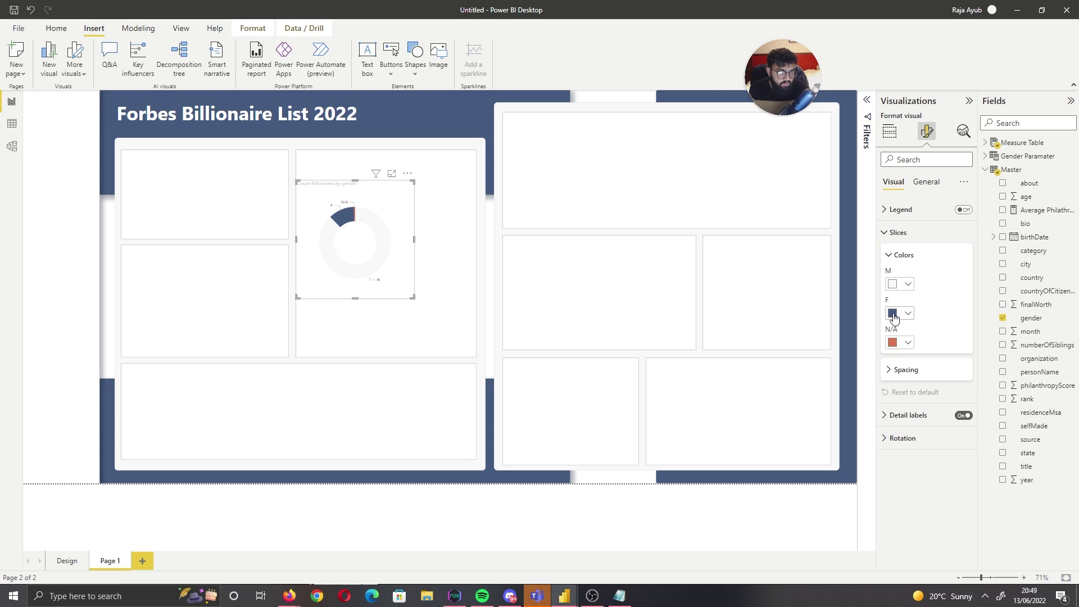
left_click(906, 285)
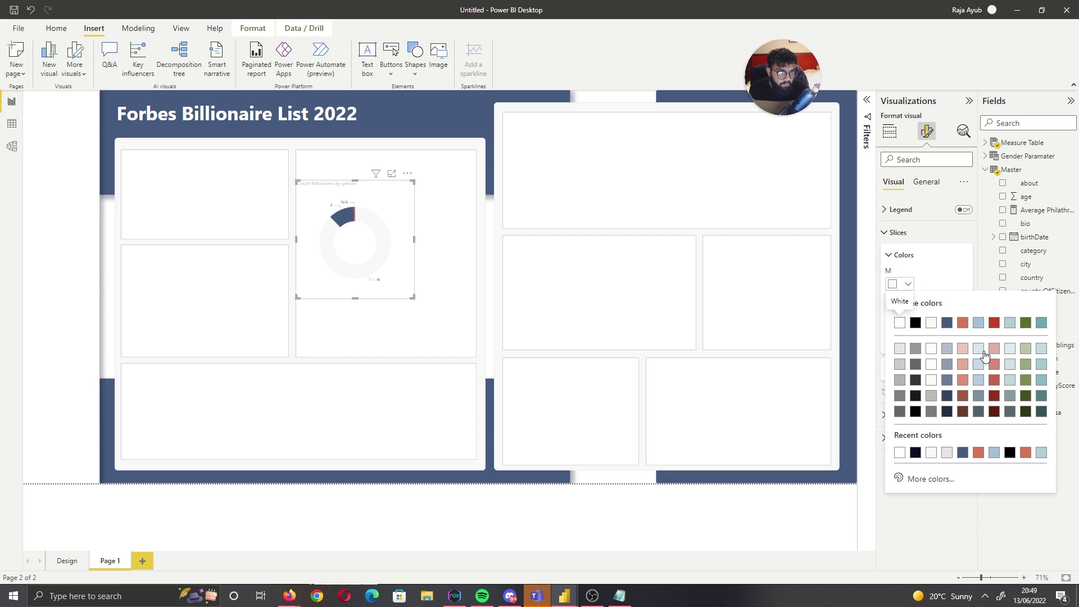
left_click(963, 453)
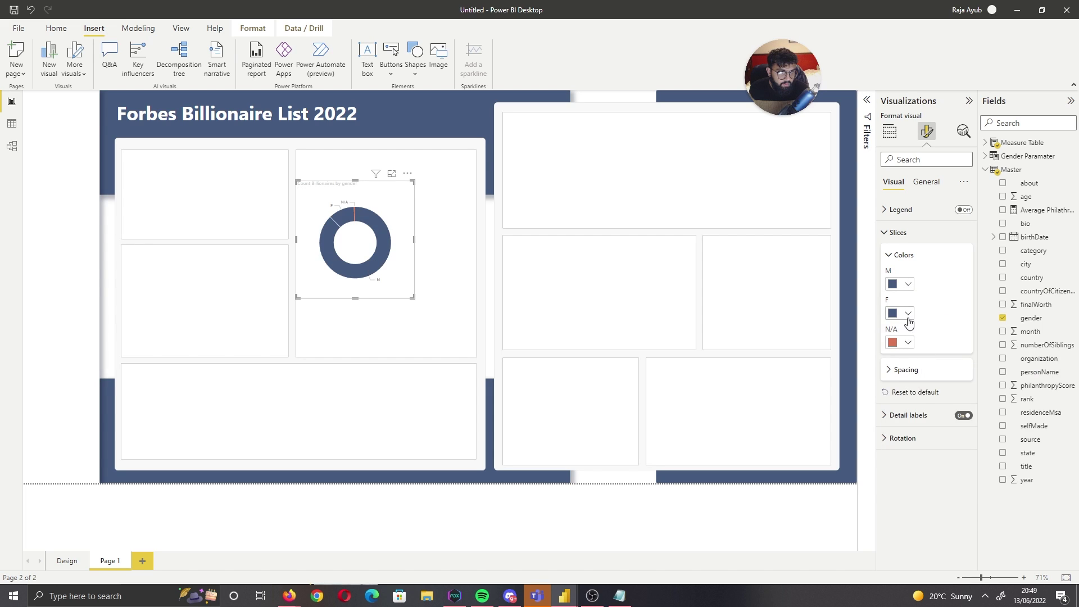
left_click(906, 314)
left_click(977, 482)
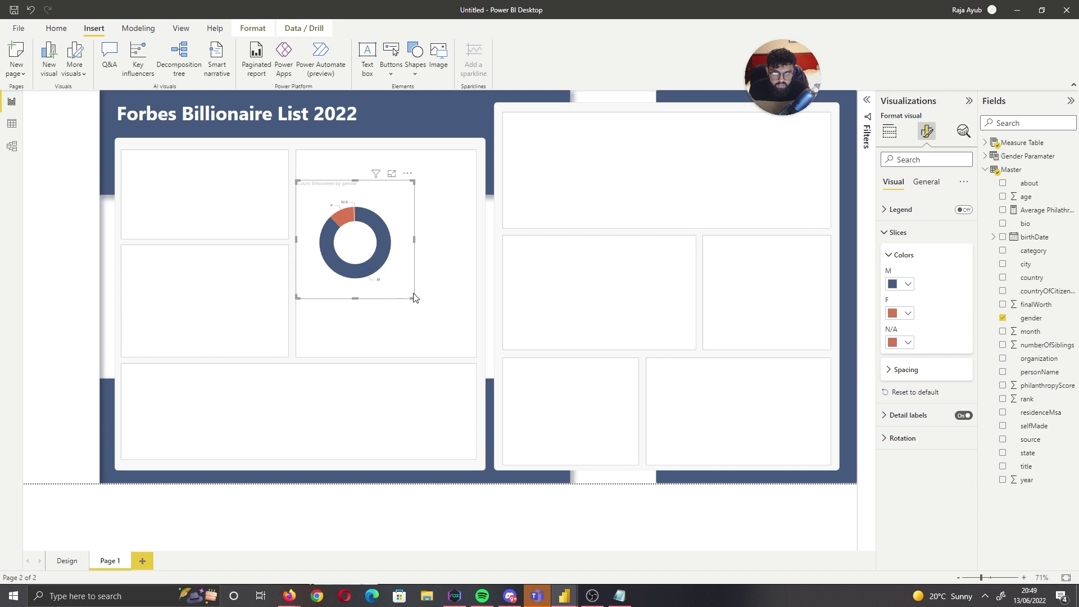
Enlarge the donut chart to the width of the tall box and turn off its title
mouse_move(414, 297)
left_mouse_down()
mouse_move(480, 352)
mouse_move(422, 302)
left_mouse_up()
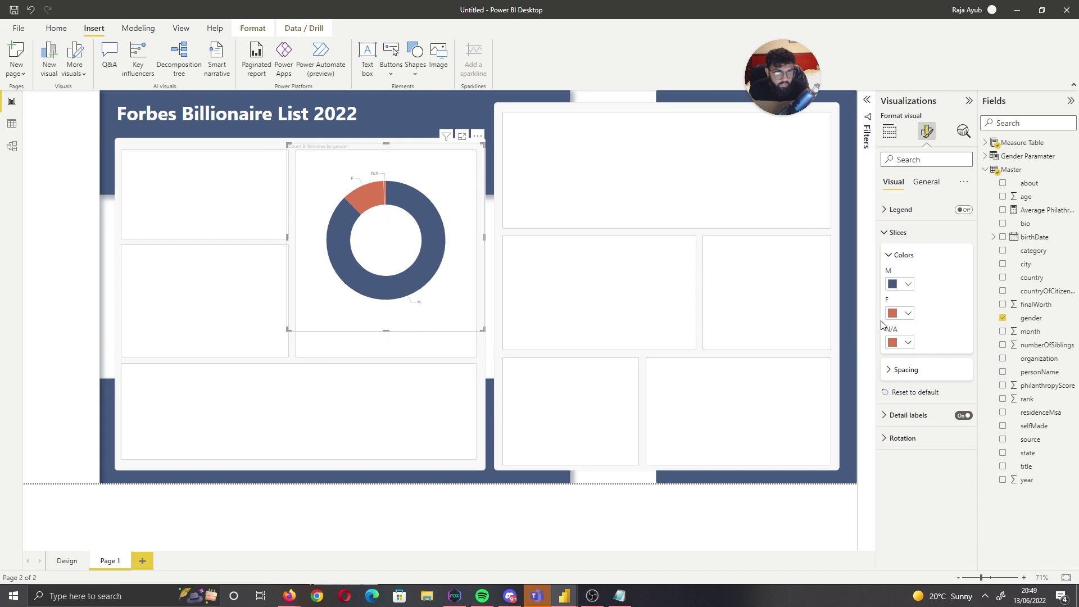
left_click(918, 183)
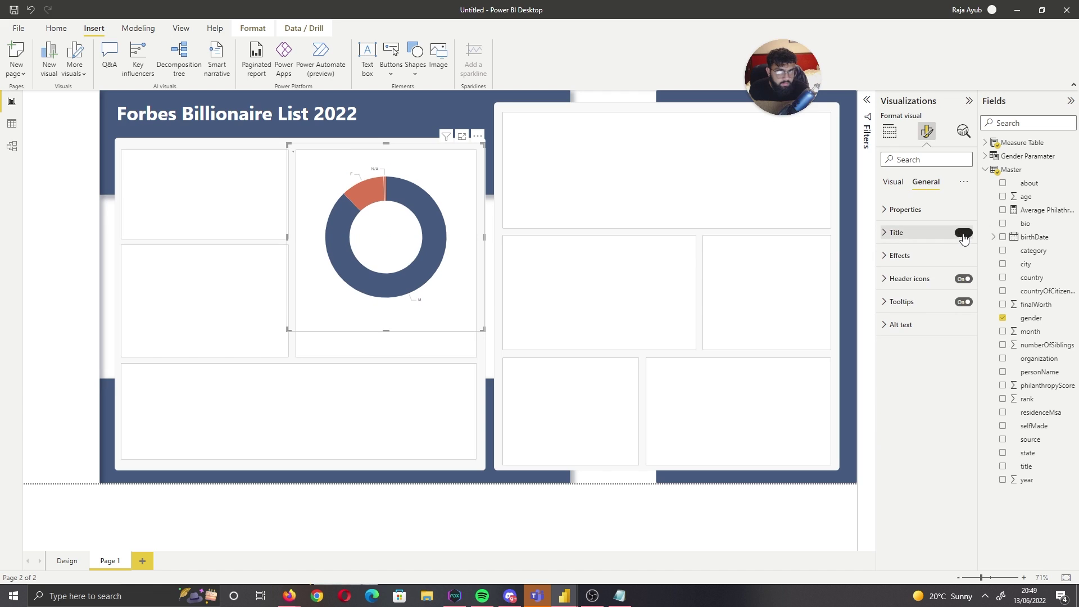
Set the inner radius of the donut chart's slices to 78 px
left_click(893, 182)
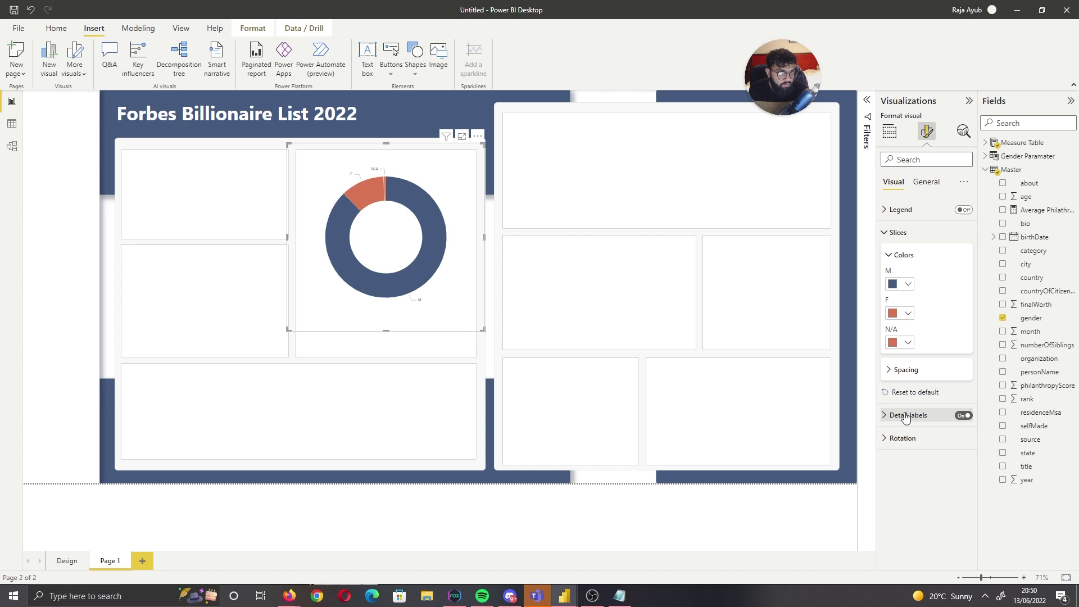
left_click(908, 373)
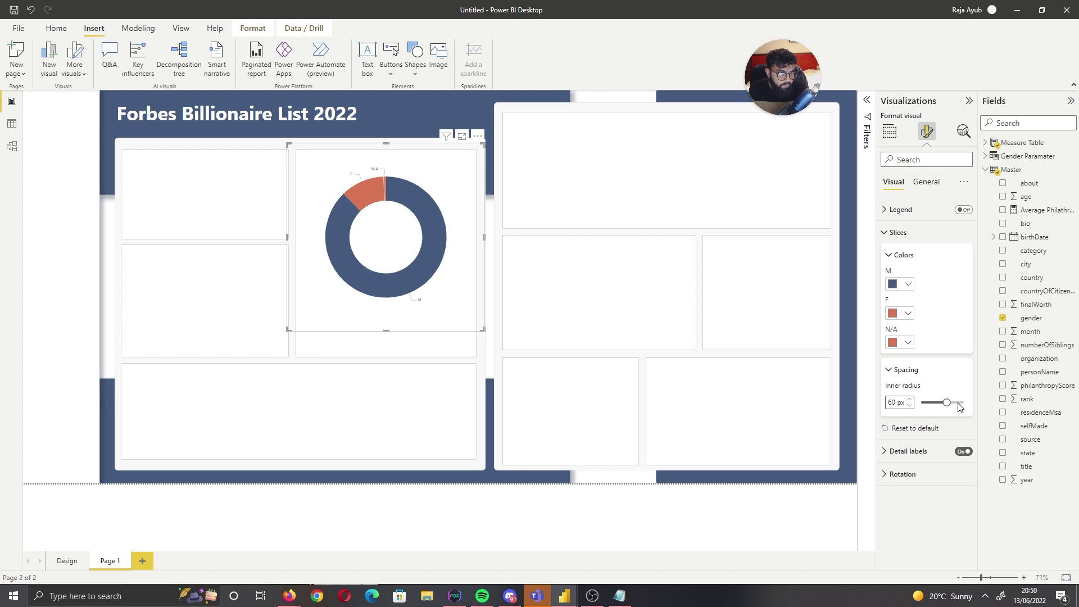
left_click_drag(948, 403, 953, 402)
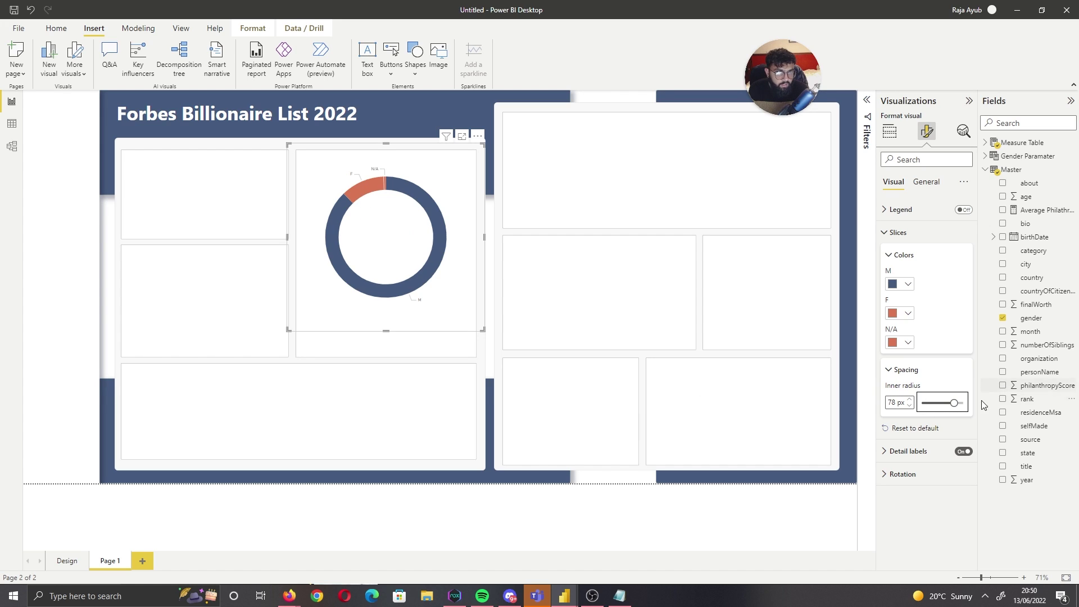
Turn on the donut chart's legend and set its position to Bottom center
left_click(885, 211)
left_click(884, 212)
left_click(951, 211)
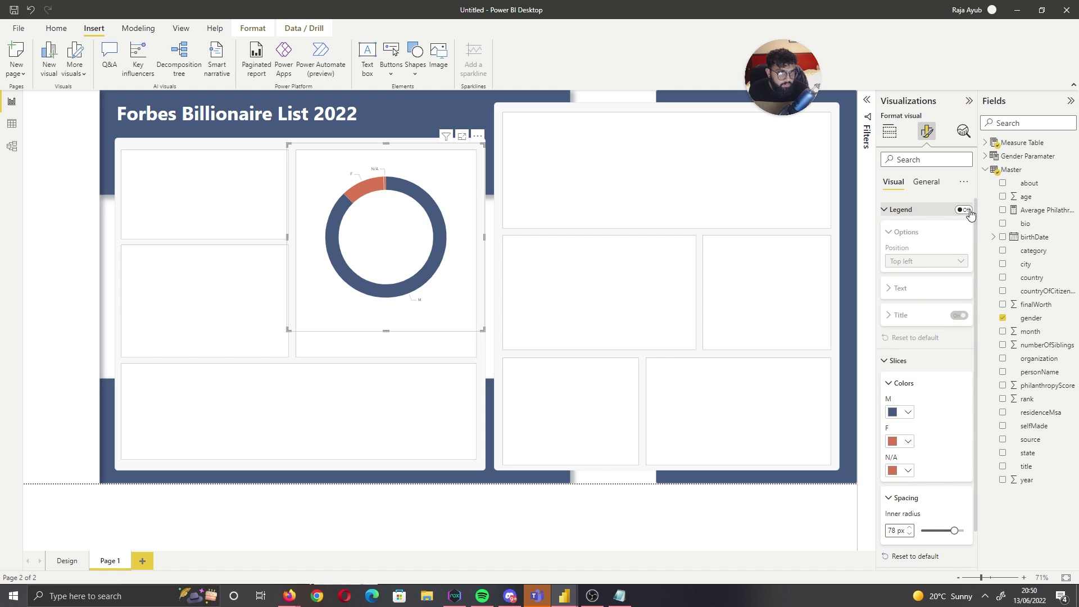
left_click(963, 210)
left_click(927, 262)
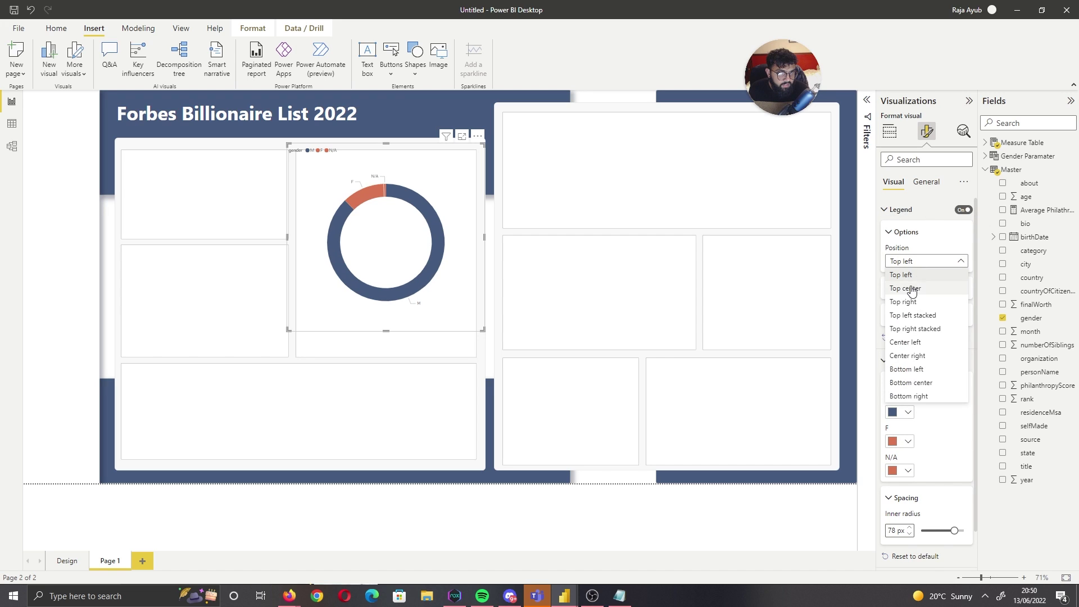
left_click(920, 371)
left_click(918, 263)
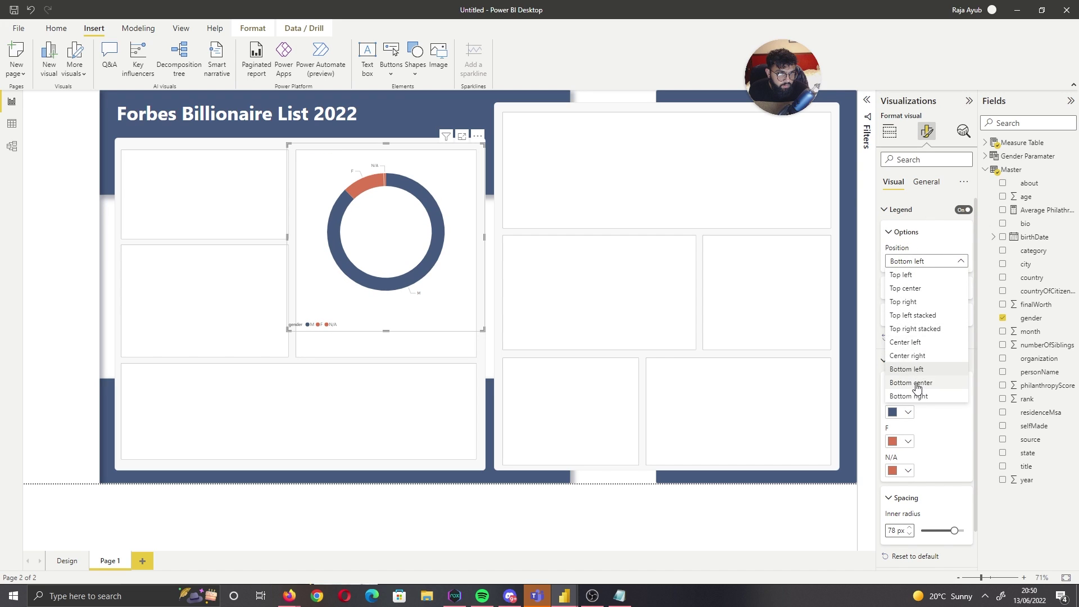
left_click(918, 384)
left_click(888, 210)
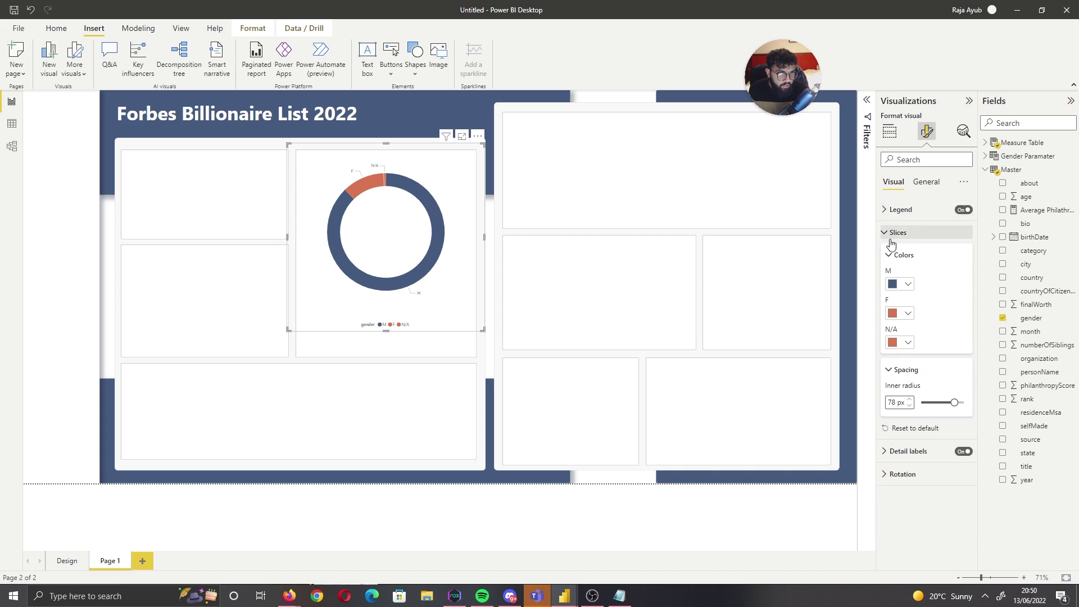
Set the donut chart's detail labels to show Category, percent of total
left_click(900, 451)
scroll(918, 497, "down", 1)
left_click(919, 495)
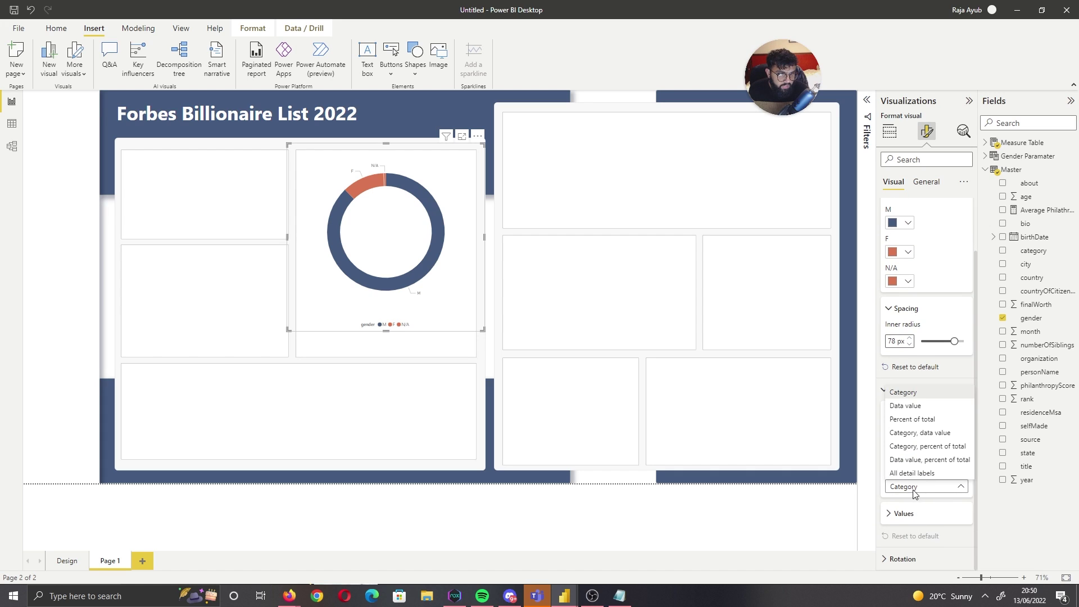
left_click(927, 445)
Resize the donut chart so that its bottom and side edges match the tall white box
left_click_drag(387, 330, 386, 357)
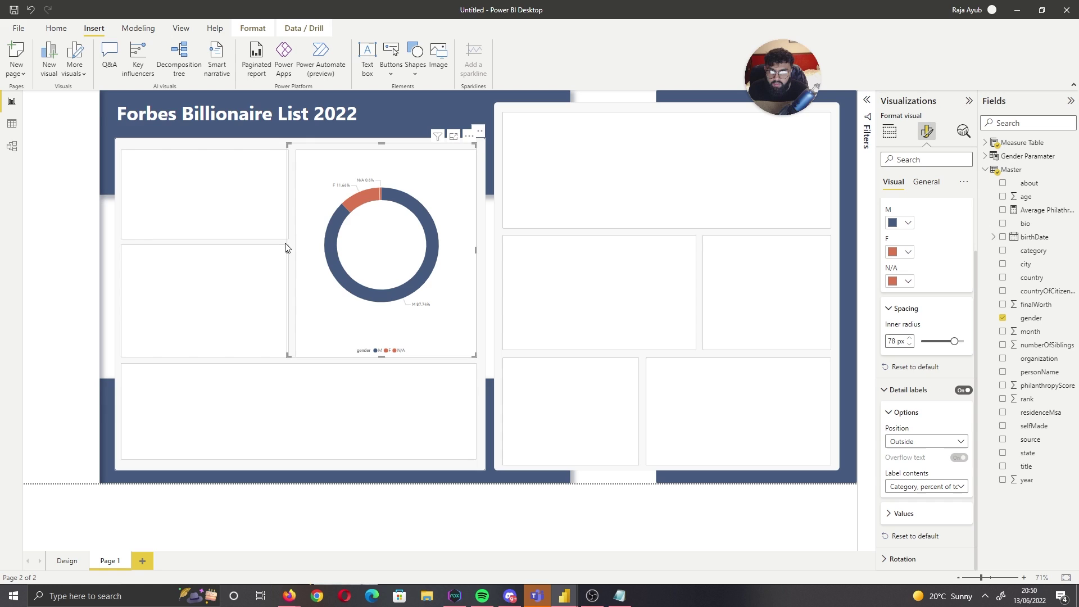
left_click_drag(288, 250, 296, 255)
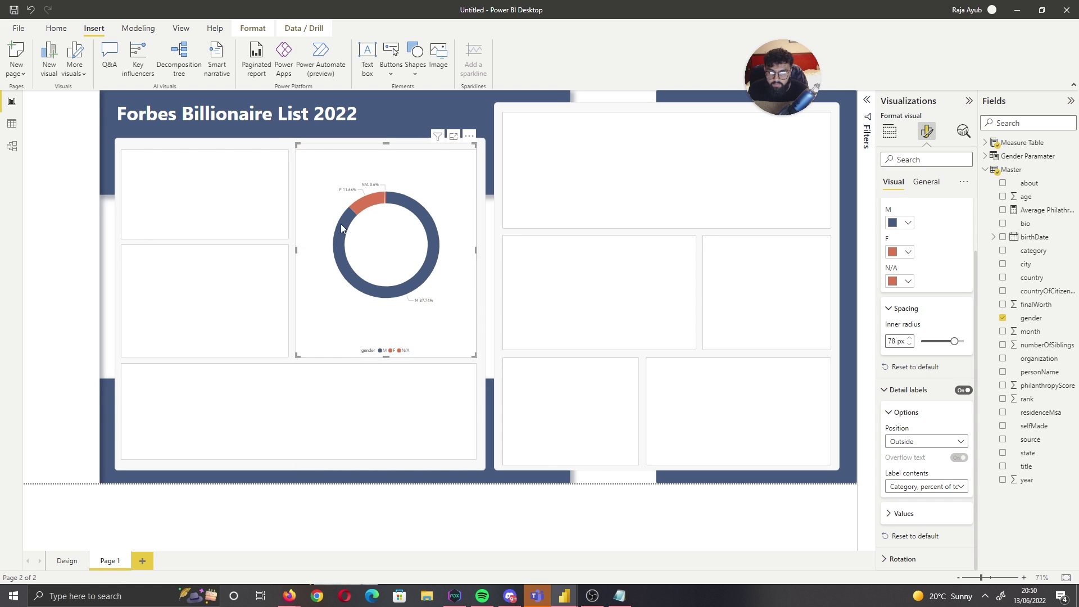
left_click(385, 146)
left_click(601, 477)
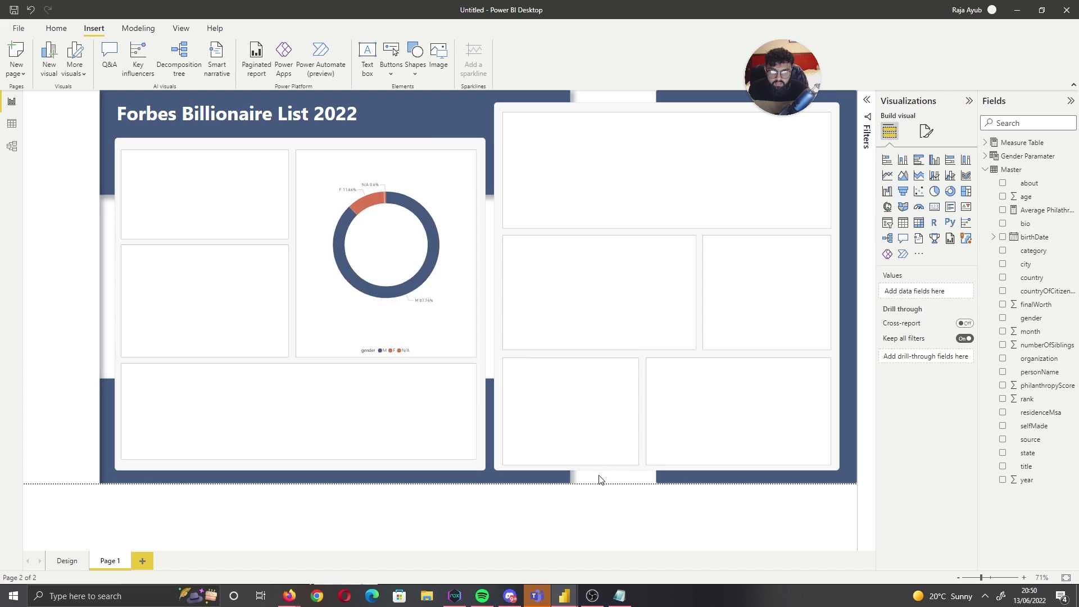
Duplicate the report title text box and place the copy at the top of the donut chart's box
left_click(218, 113)
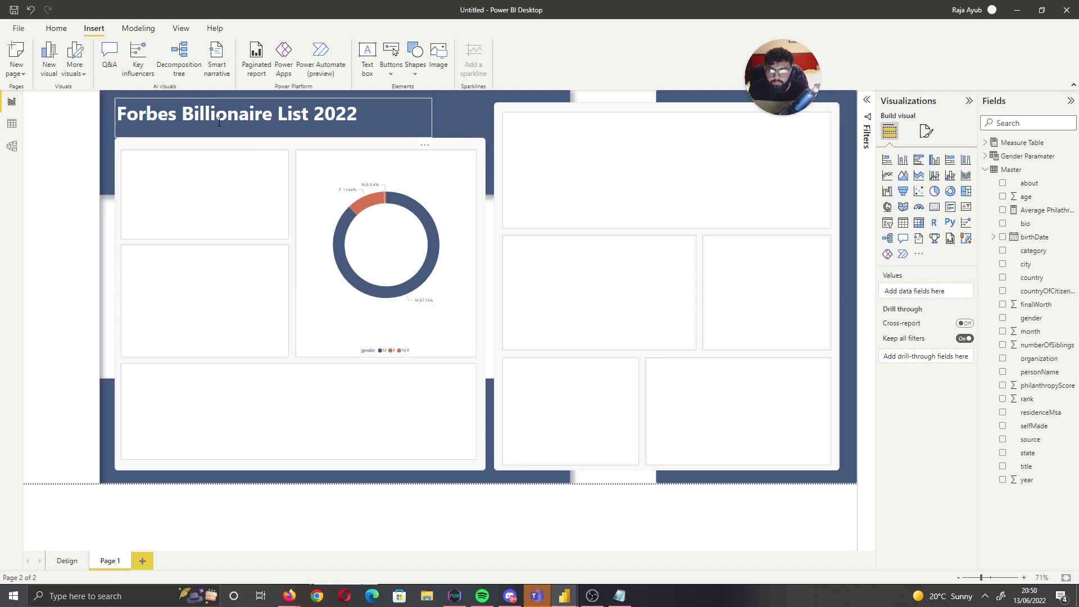
left_click(251, 141)
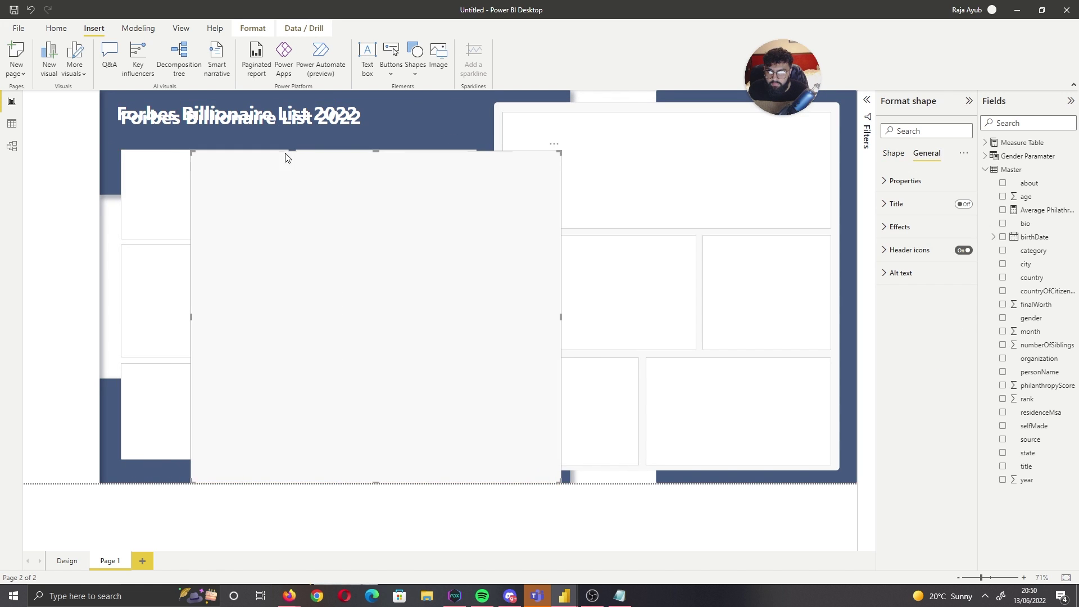
left_click(610, 482)
left_click(286, 137)
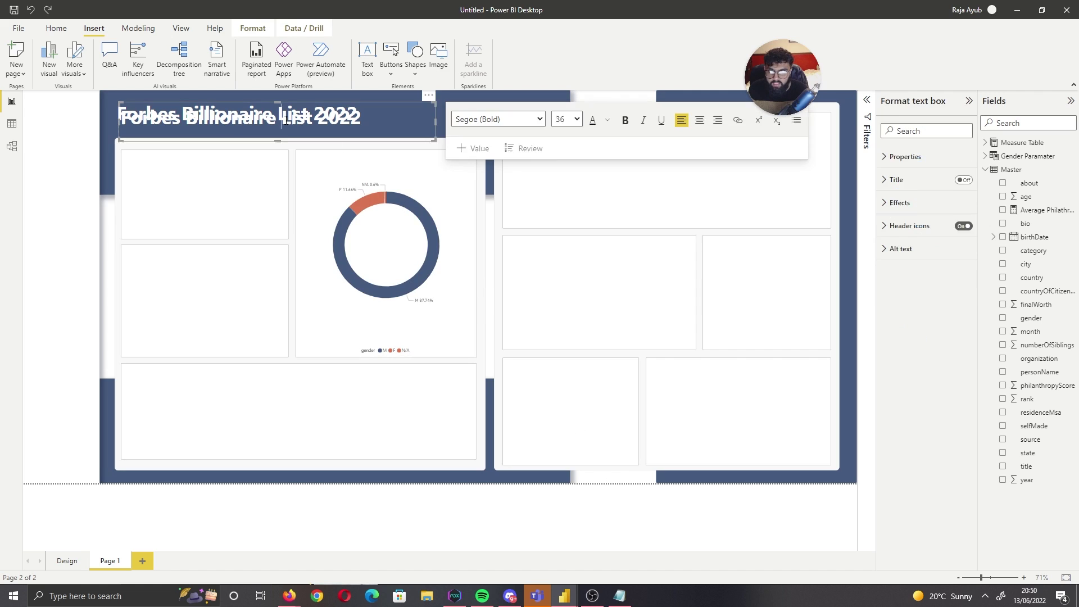
left_click_drag(285, 145, 465, 193)
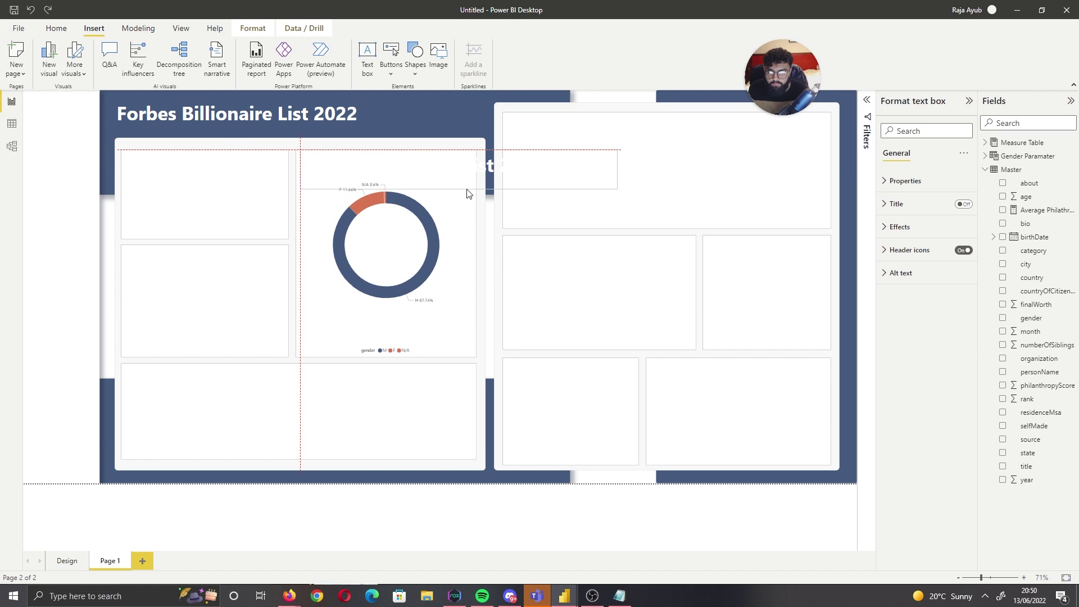
Recolour the copied title text grey and set its font size to 18
key("ctrl+a")
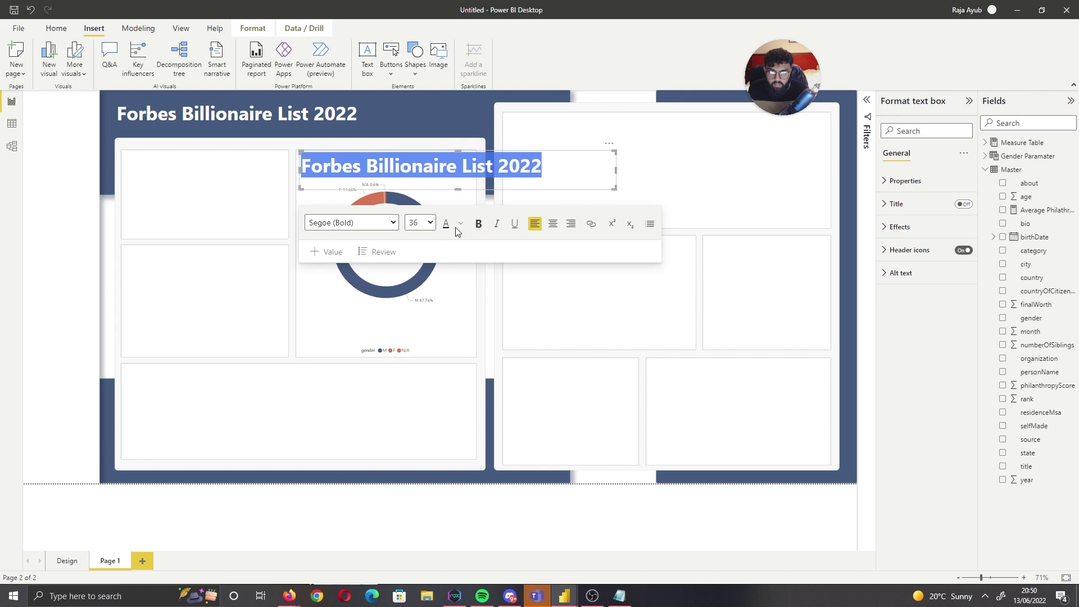
left_click(460, 225)
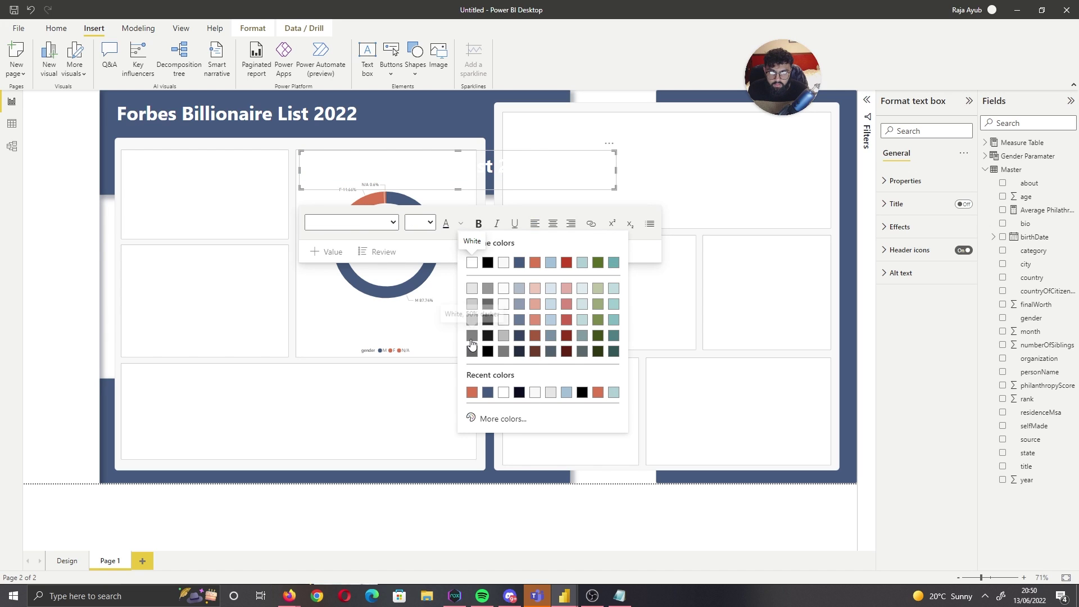
left_click(414, 257)
left_click(431, 223)
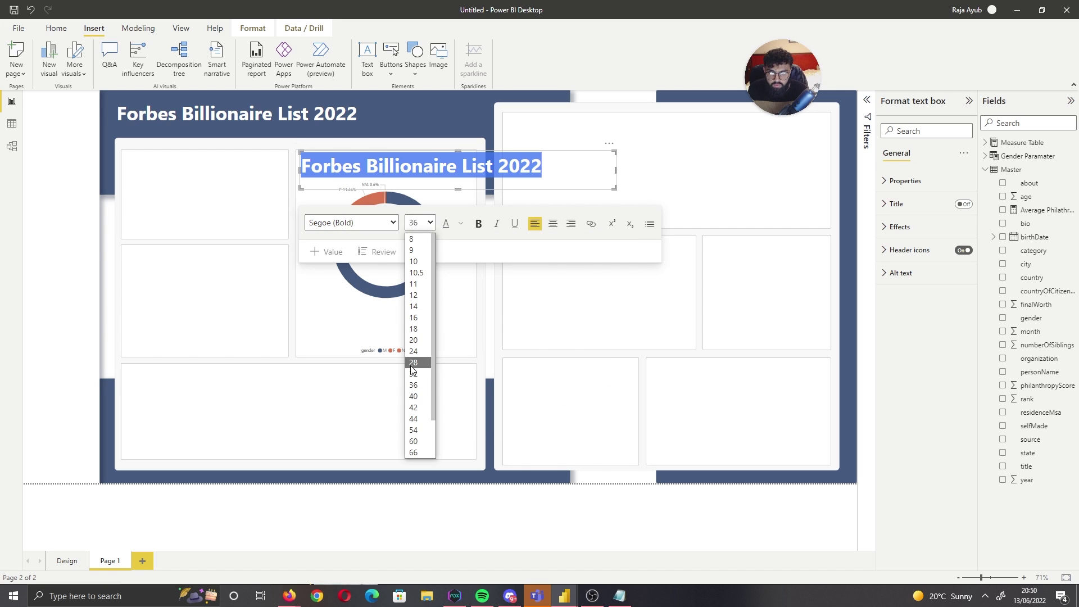
left_click(414, 329)
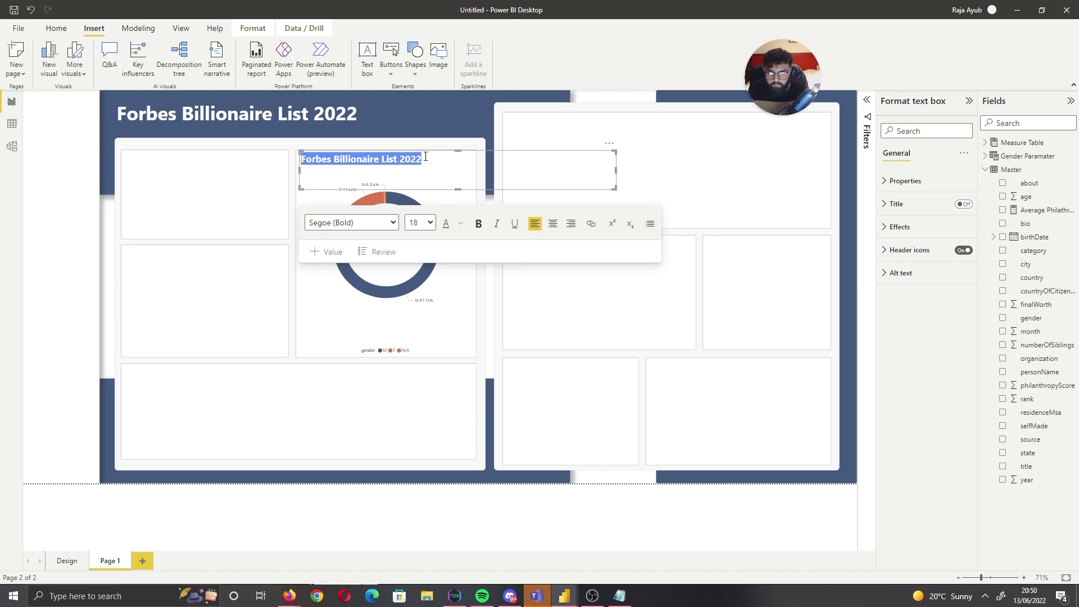
Replace the copied title's text with "Forbes Billionaires by Gender"
left_click_drag(425, 157, 302, 157)
key("ctrl+c")
key("BackSpace")
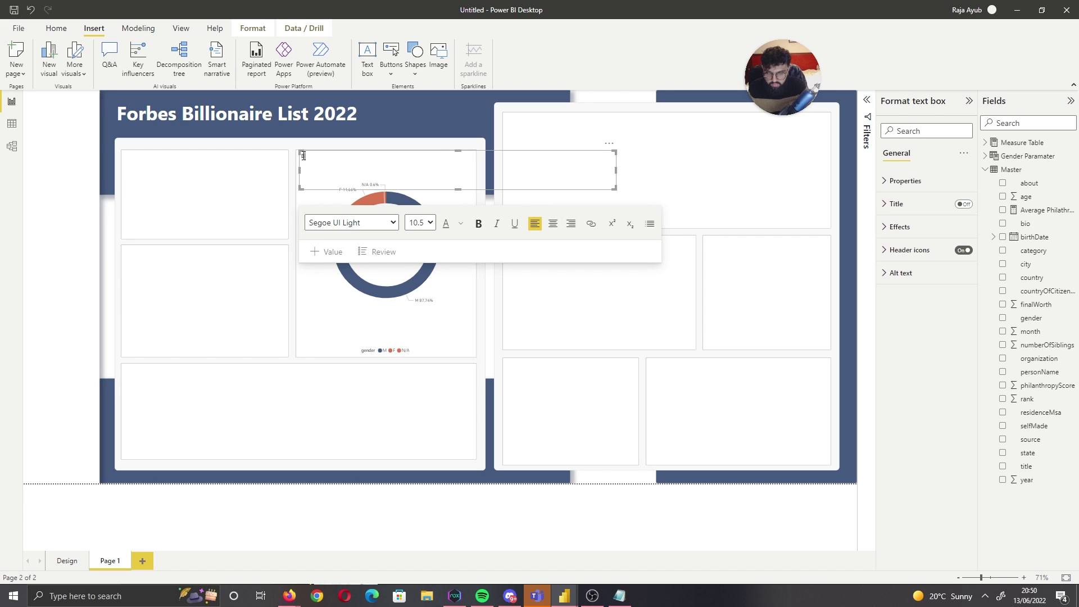
key("ctrl+v")
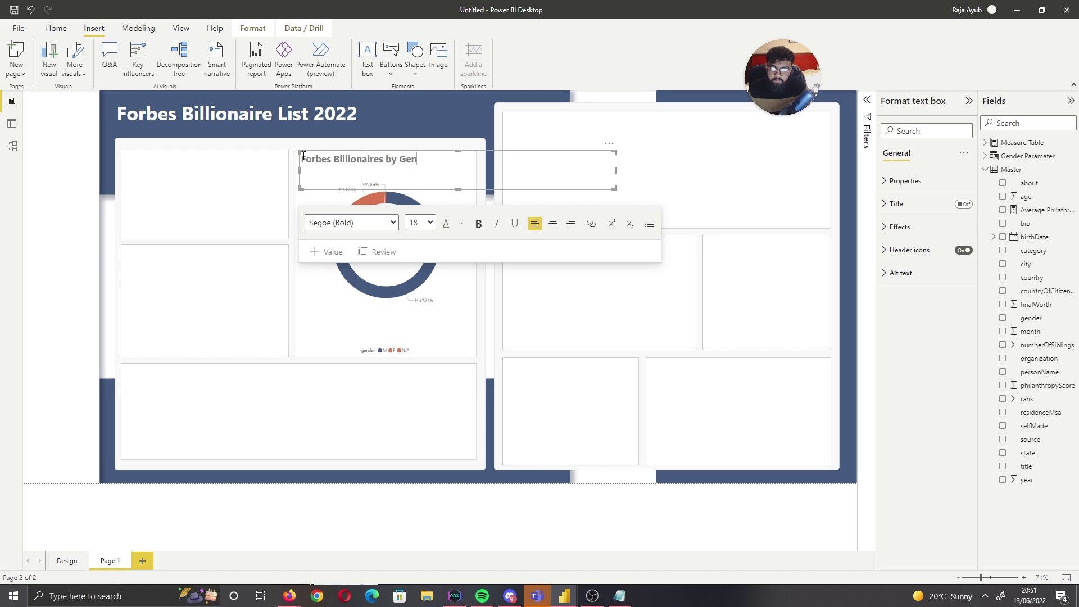
Try to split the donut heading onto two lines after the word "Forbes"
left_click(332, 161)
key("shift+End")
key("BackSpace")
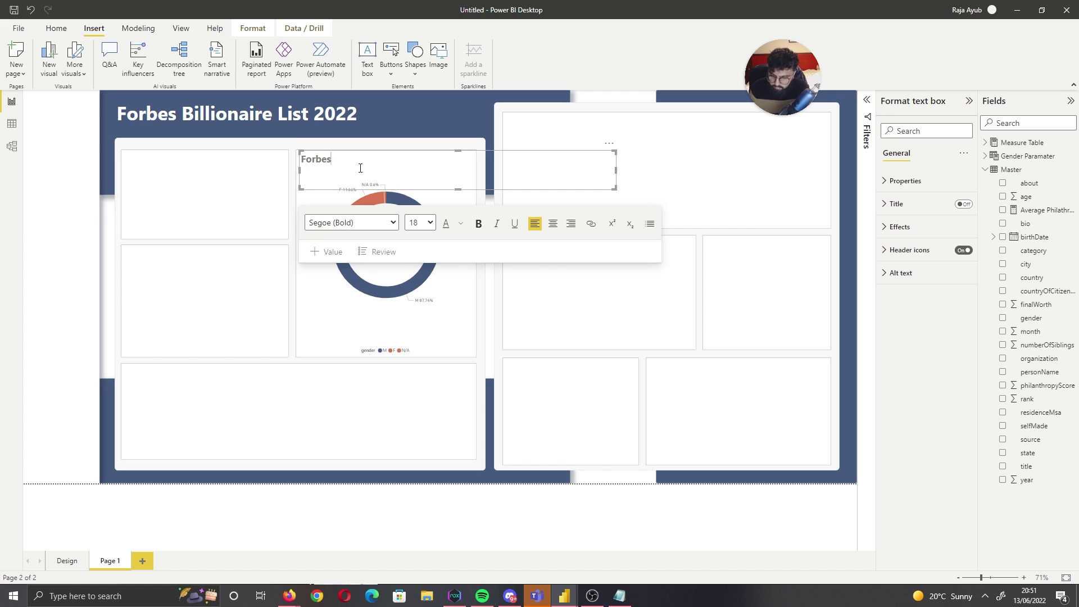
key("ctrl+z")
key("ctrl+z")
key("BackSpace")
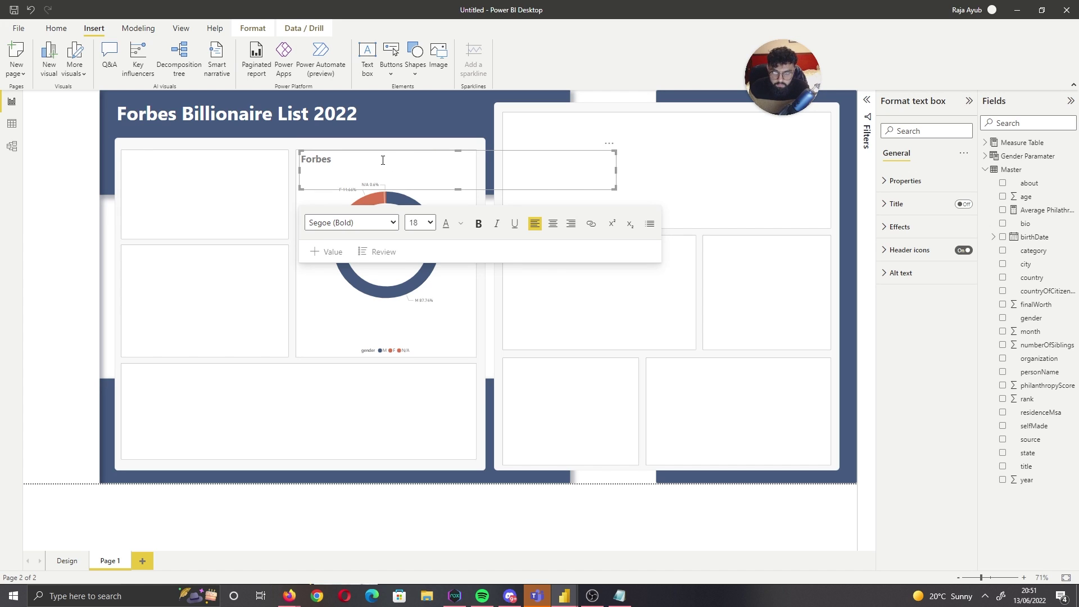
key("ctrl+z")
key("Return")
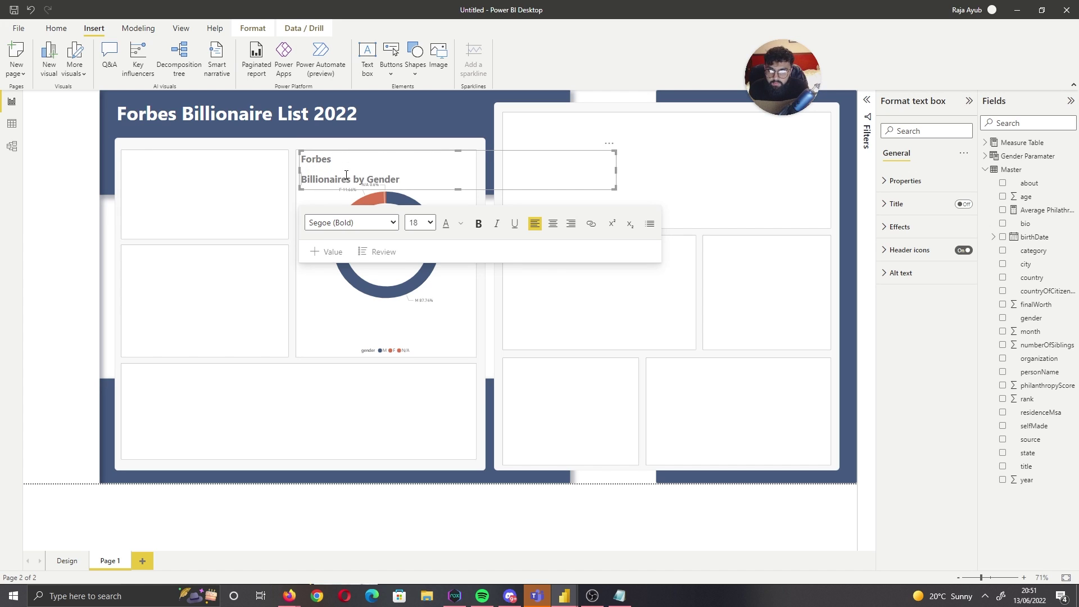
Remove "Forbes" and the line break so the donut heading reads "Billionaires by Gender"
key("BackSpace")
key("BackSpace")
key("BackSpace")
key("BackSpace")
key("BackSpace")
key("BackSpace")
key("BackSpace")
key("BackSpace")
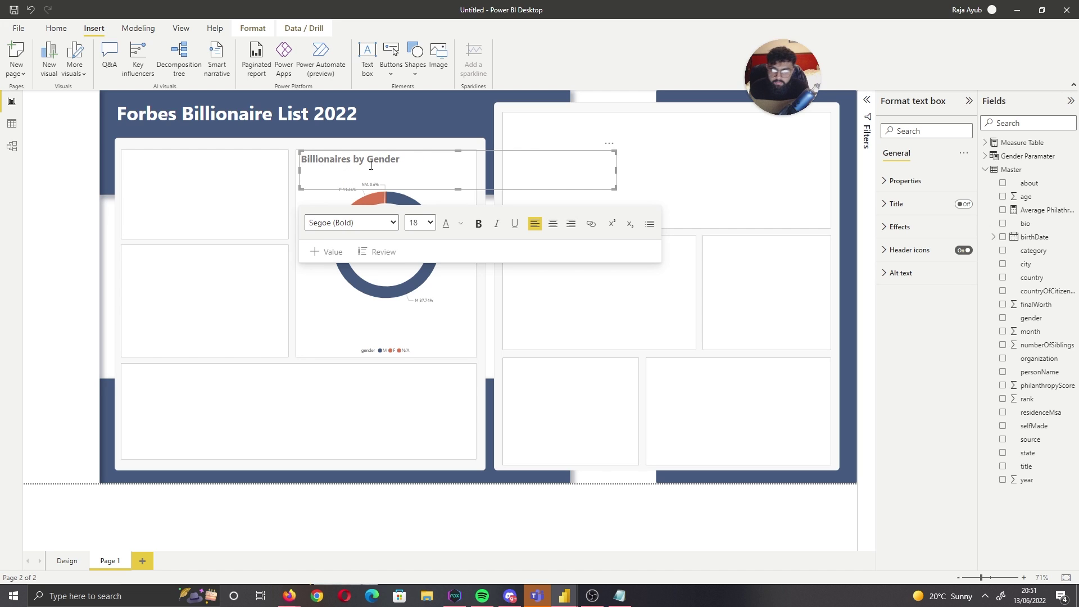
Make the "Billionaires by Gender" heading bold and change its text to a darker grey
left_click_drag(294, 162, 400, 161)
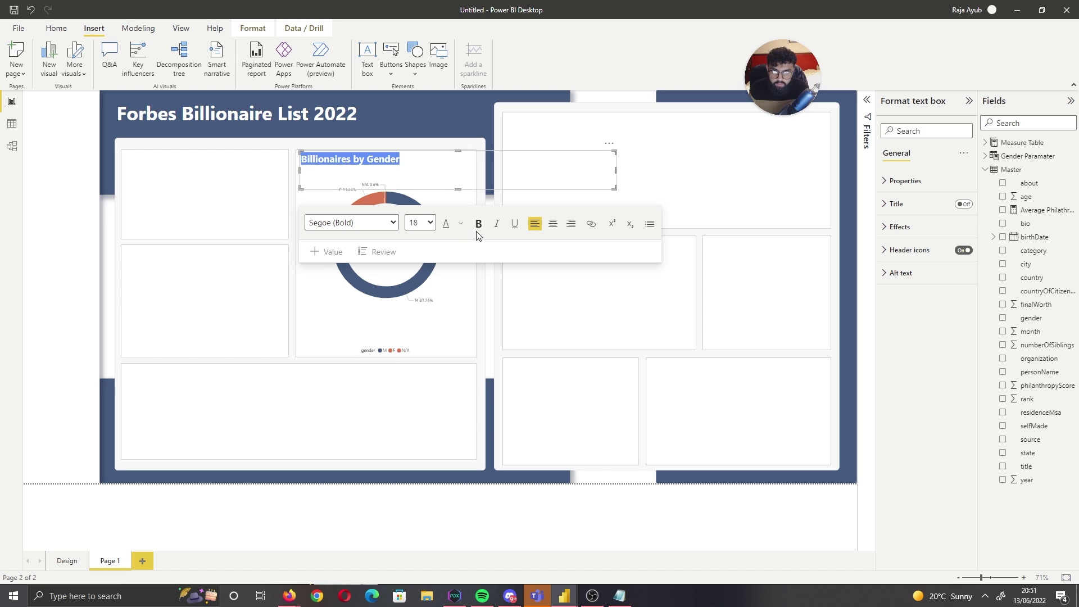
left_click(588, 476)
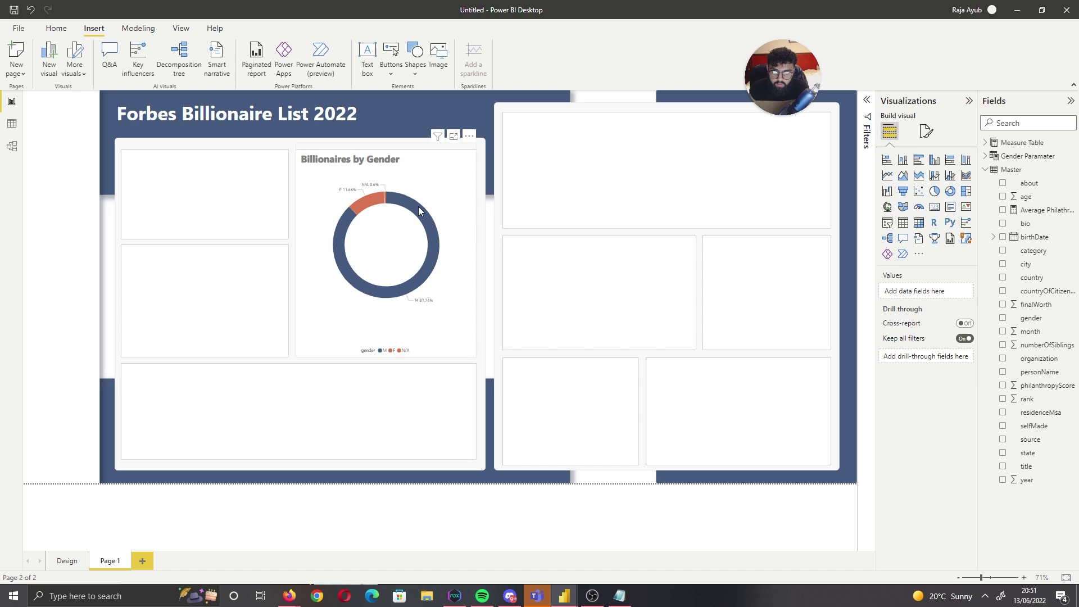
left_click(352, 151)
key("ctrl+a")
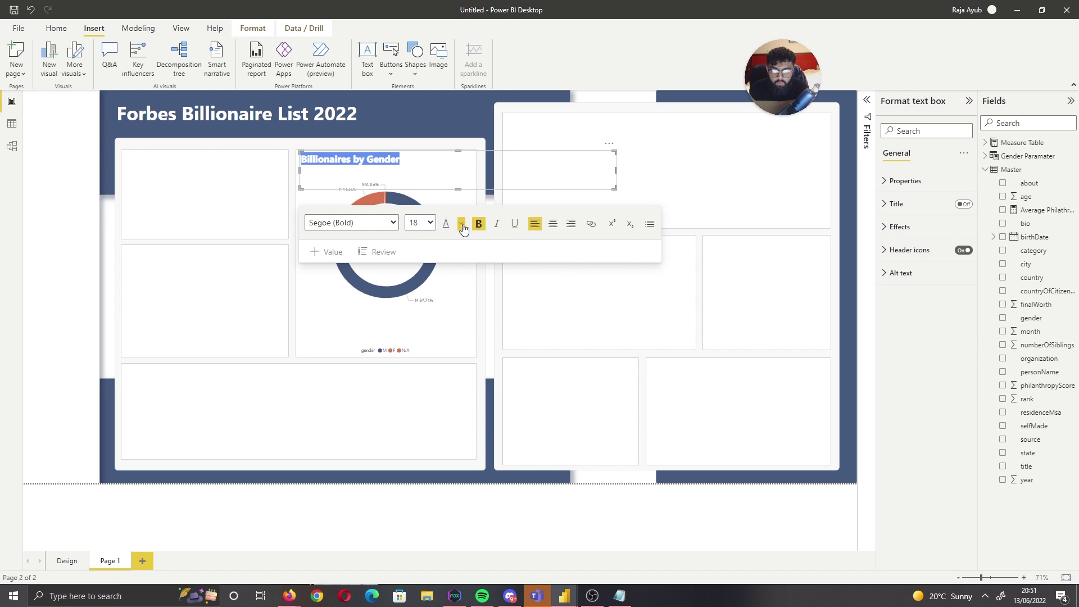
left_click(461, 225)
left_click(478, 354)
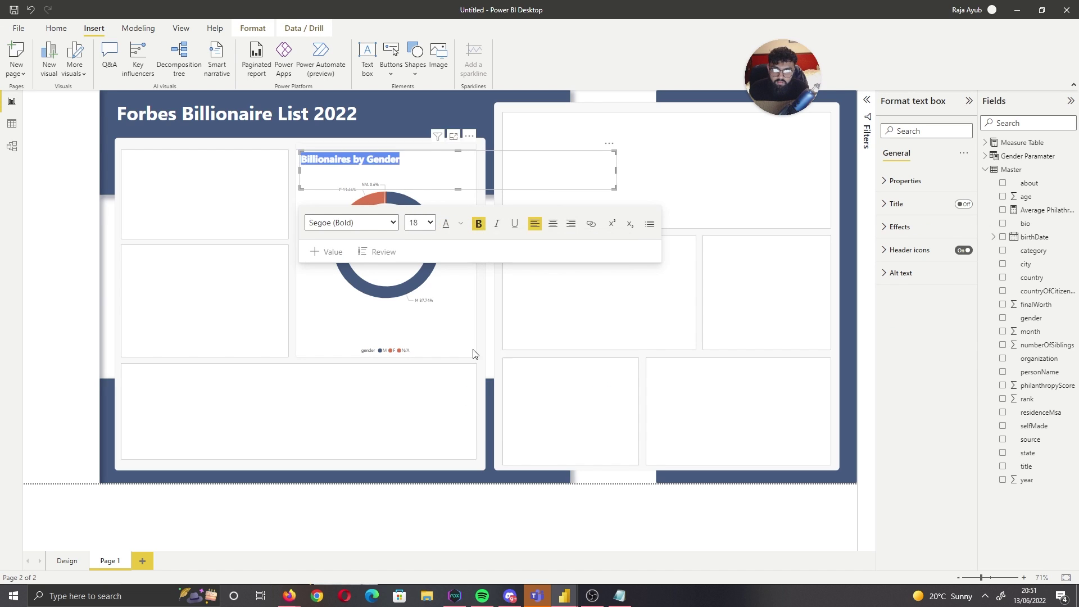
left_click(594, 483)
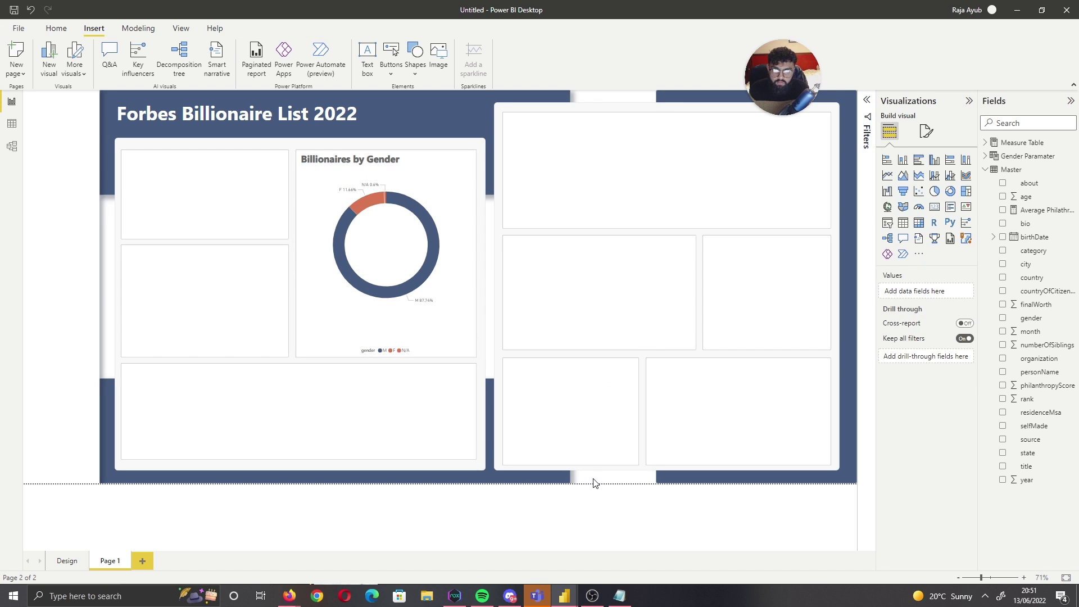
Reduce the height of the "Billionaires by Gender" text box to fit its single line
left_click(344, 155)
left_click_drag(455, 189, 457, 164)
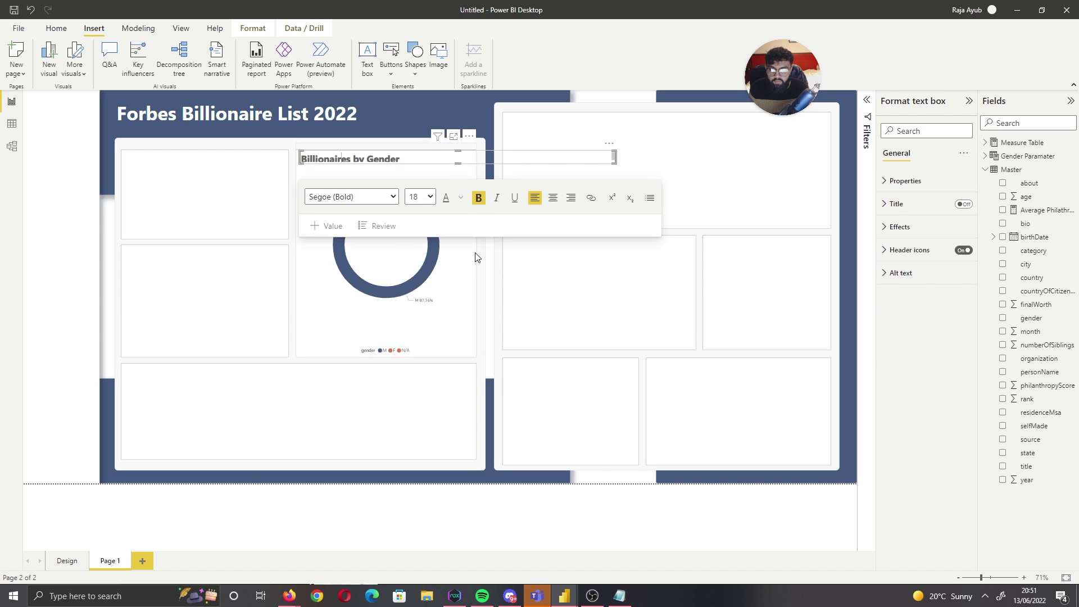
left_click(645, 483)
Add a card visual showing the Count Billionaires measure and place it in the middle of the donut chart
left_click(935, 207)
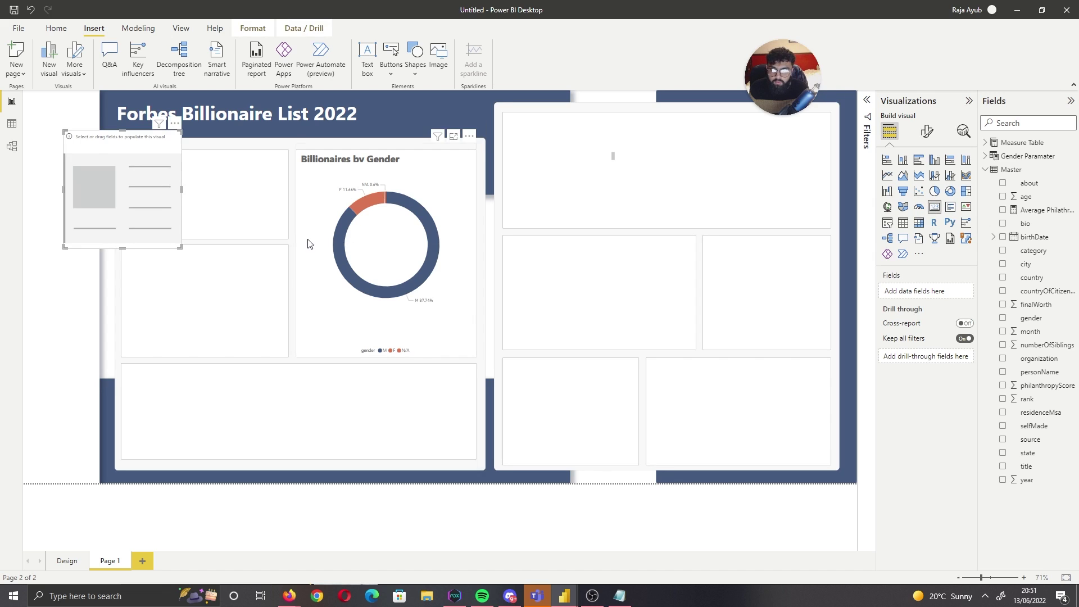
left_click_drag(179, 183, 444, 234)
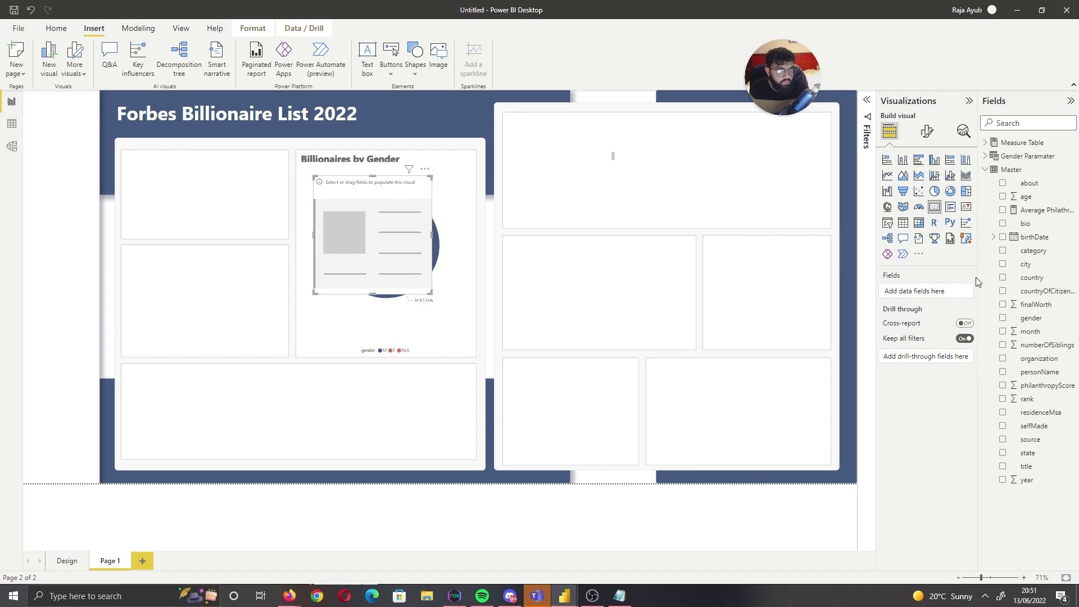
left_click(986, 144)
left_click(1004, 197)
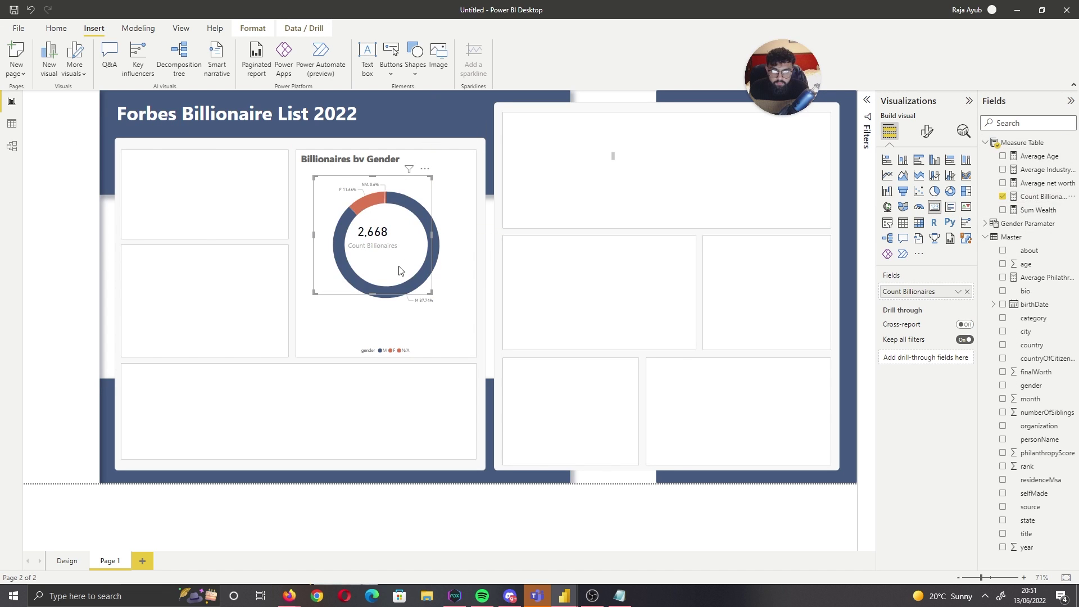
left_click_drag(398, 264, 412, 272)
Change the card's callout value font to a bold Segoe UI style
left_click(925, 138)
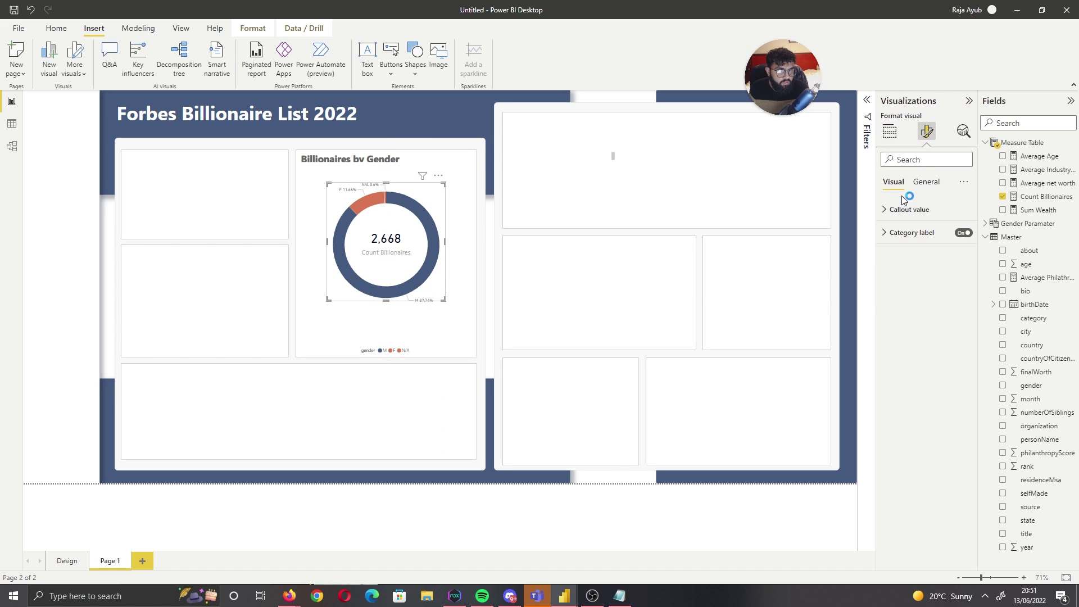
left_click(906, 210)
left_click(901, 325)
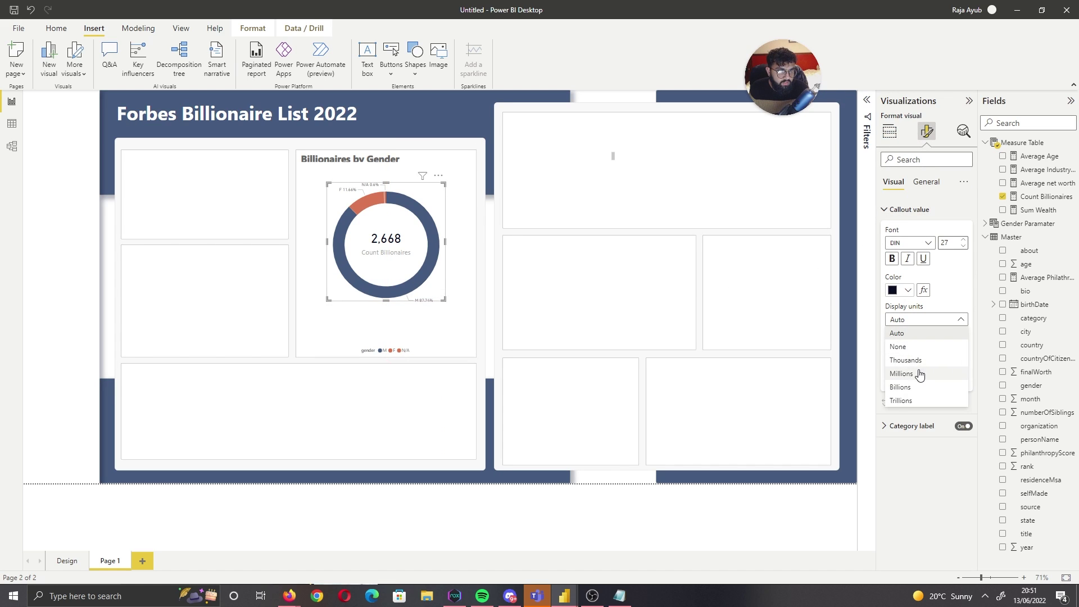
left_click(931, 311)
left_click(912, 255)
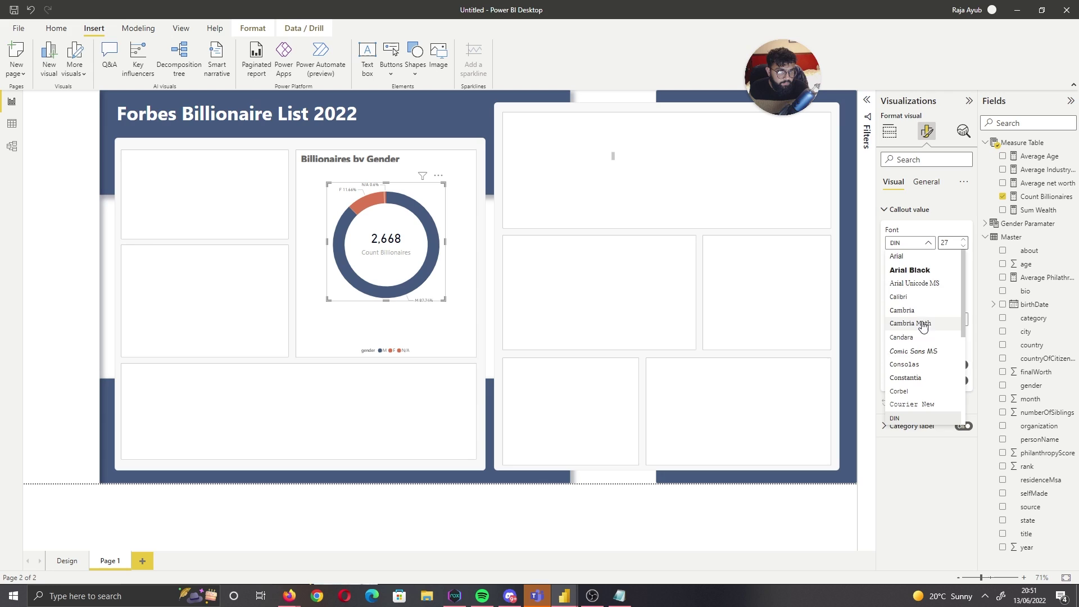
scroll(928, 360, "down", 5)
left_click(932, 369)
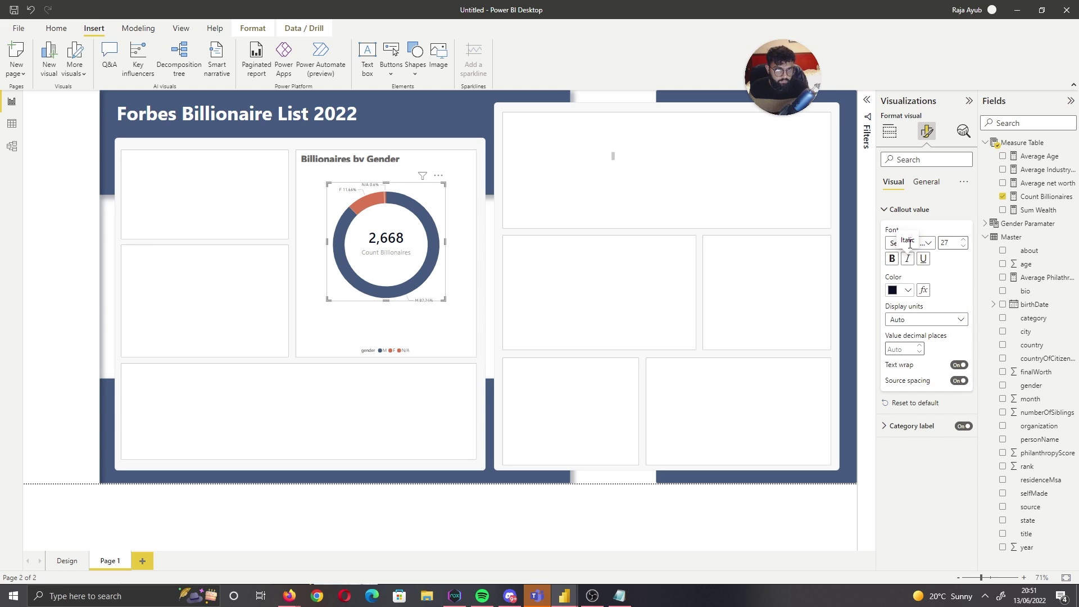
left_click(892, 246)
left_click(916, 372)
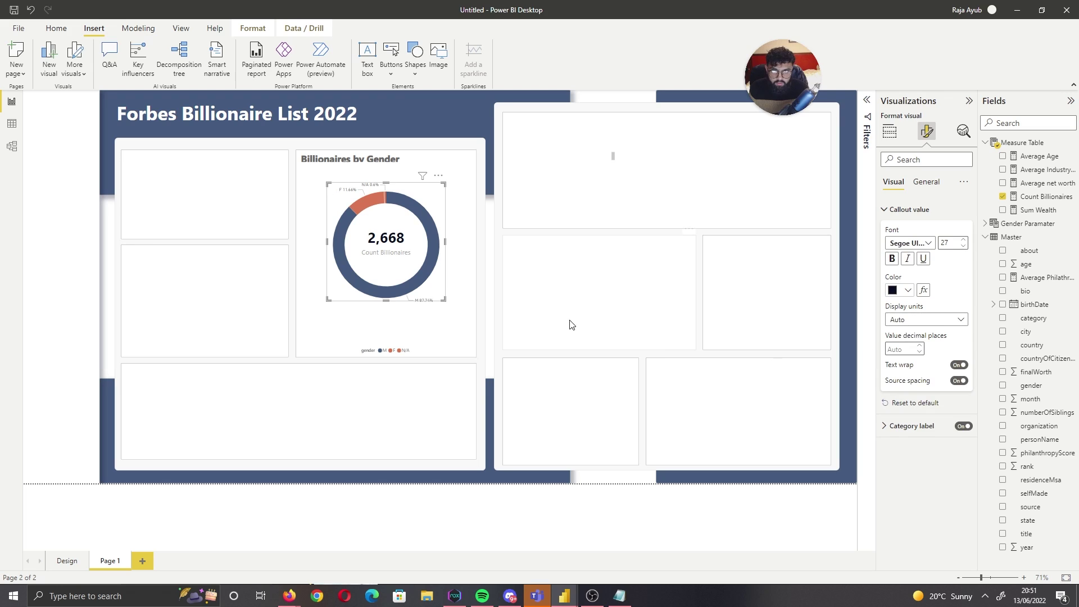
Nudge the card down inside the donut ring, leaving its category label turned on
left_click(963, 427)
left_click_drag(371, 259, 408, 265)
left_click(964, 426)
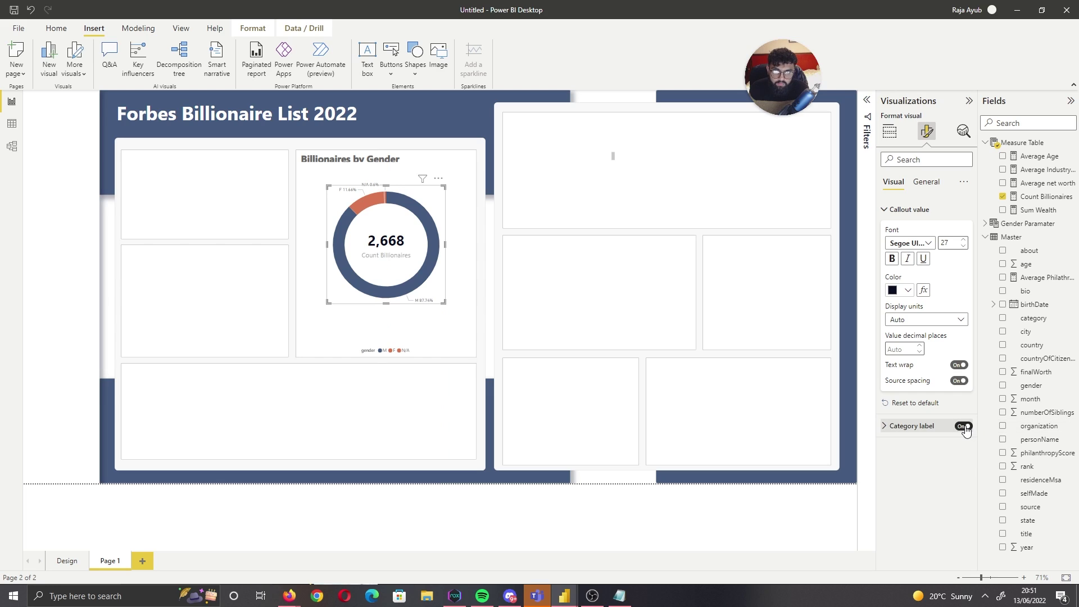
Rename the card's Count Billionaires field to "Billionaires" for this visual
left_click(900, 426)
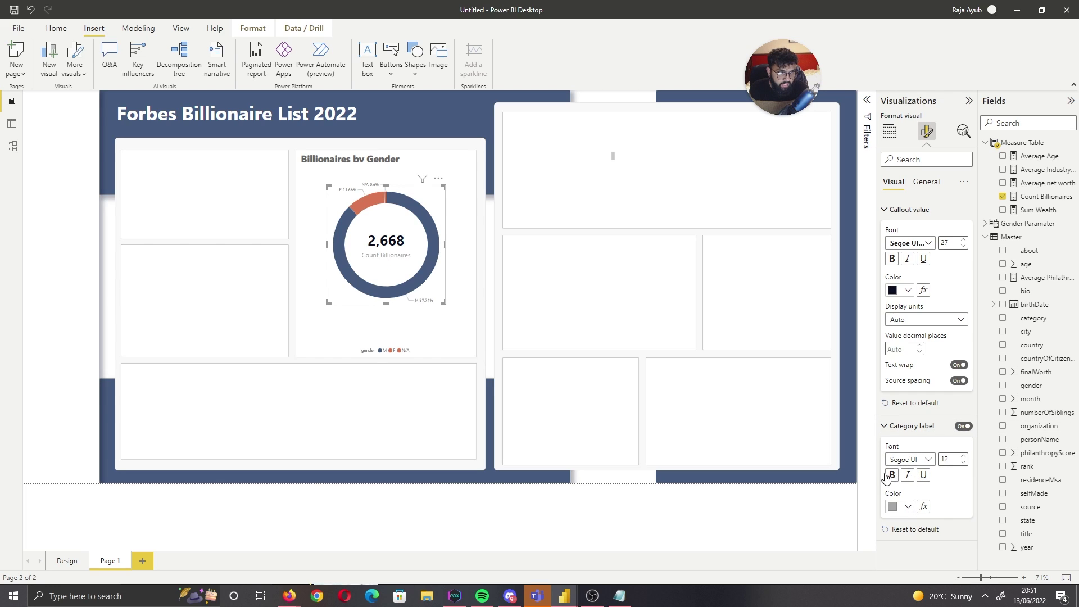
left_click(890, 132)
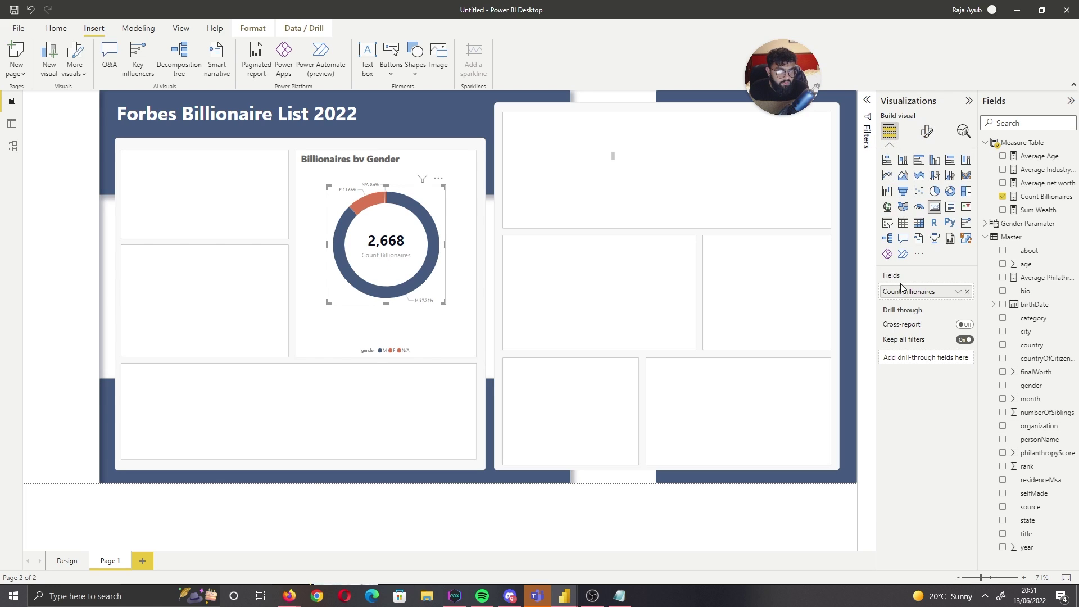
double_click(901, 296)
double_click(901, 296)
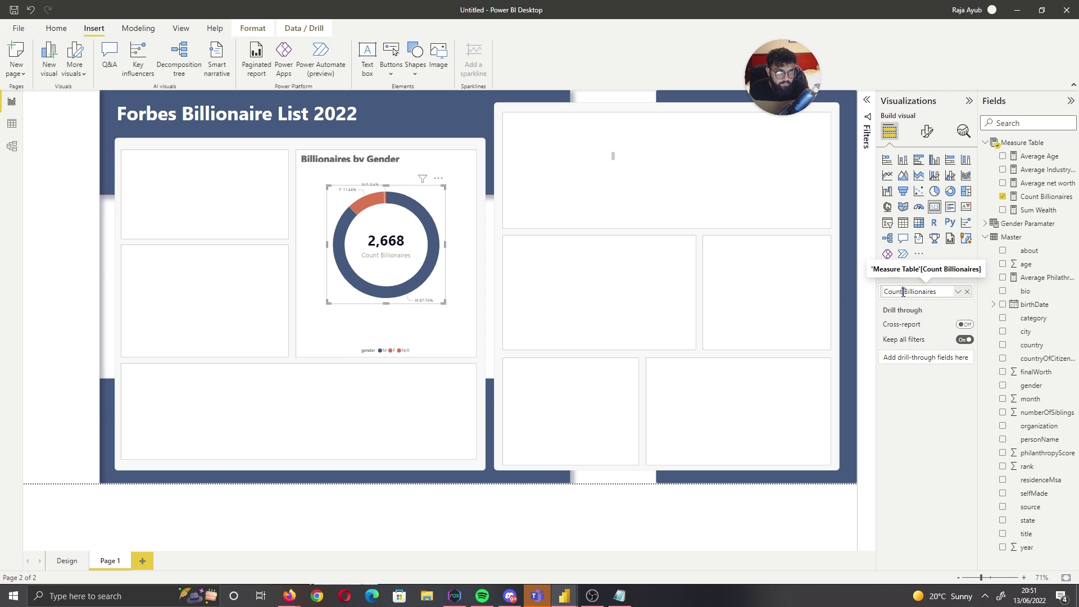
key("Delete")
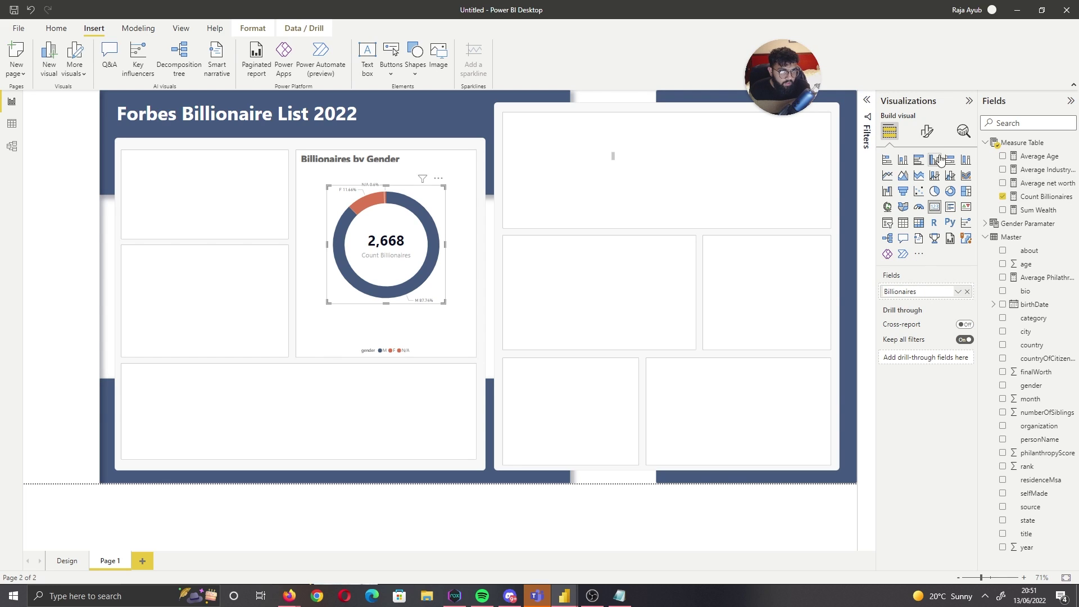
Set the card's category label to Segoe UI Semibold at size 14, and narrow and re-centre the card inside the donut
left_click(932, 134)
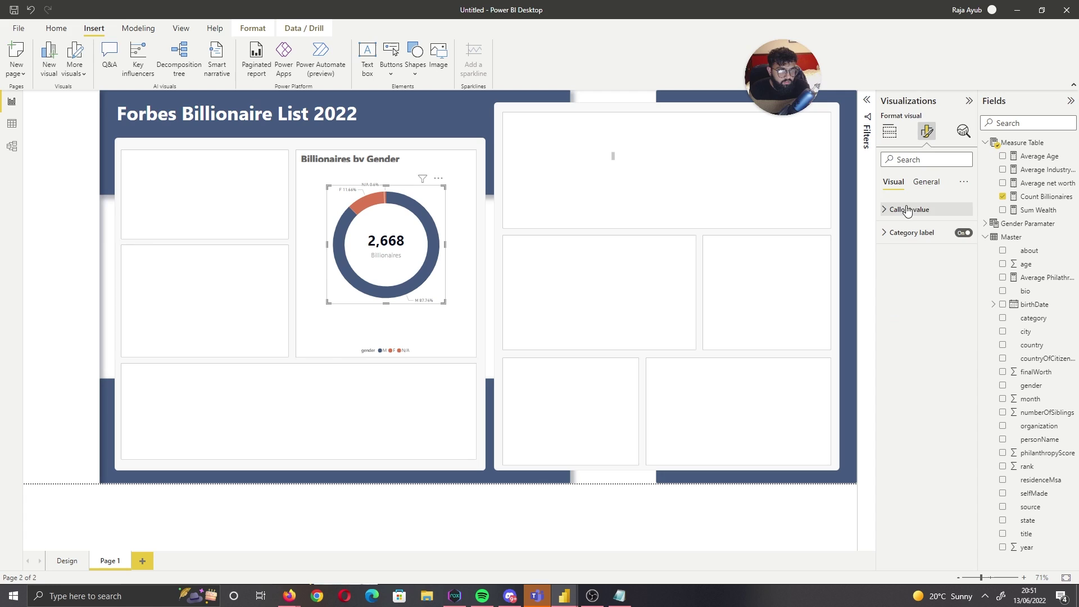
left_click(904, 233)
left_click(910, 266)
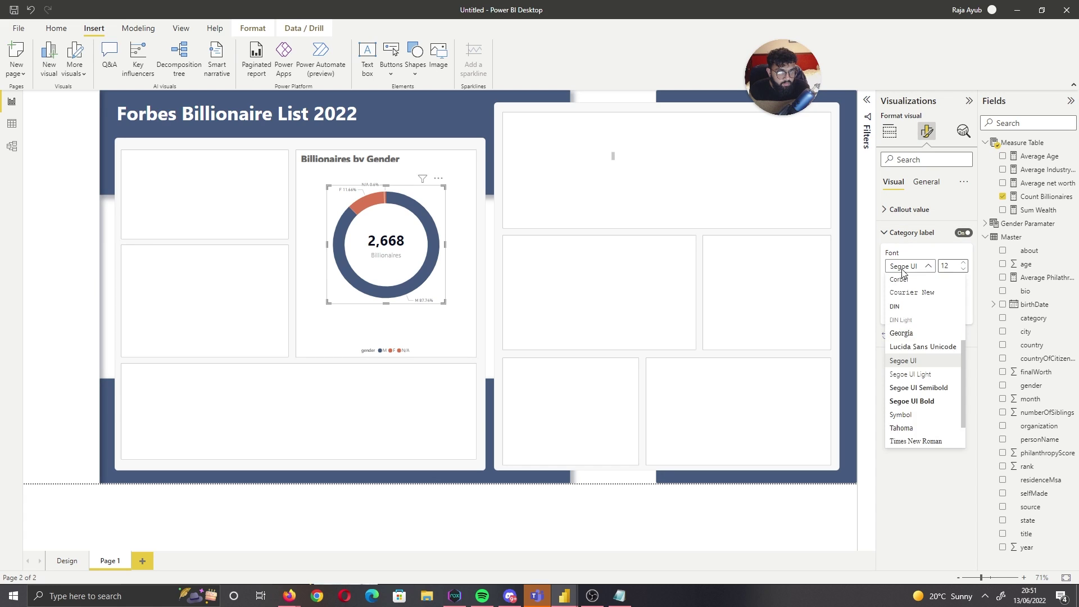
left_click(906, 394)
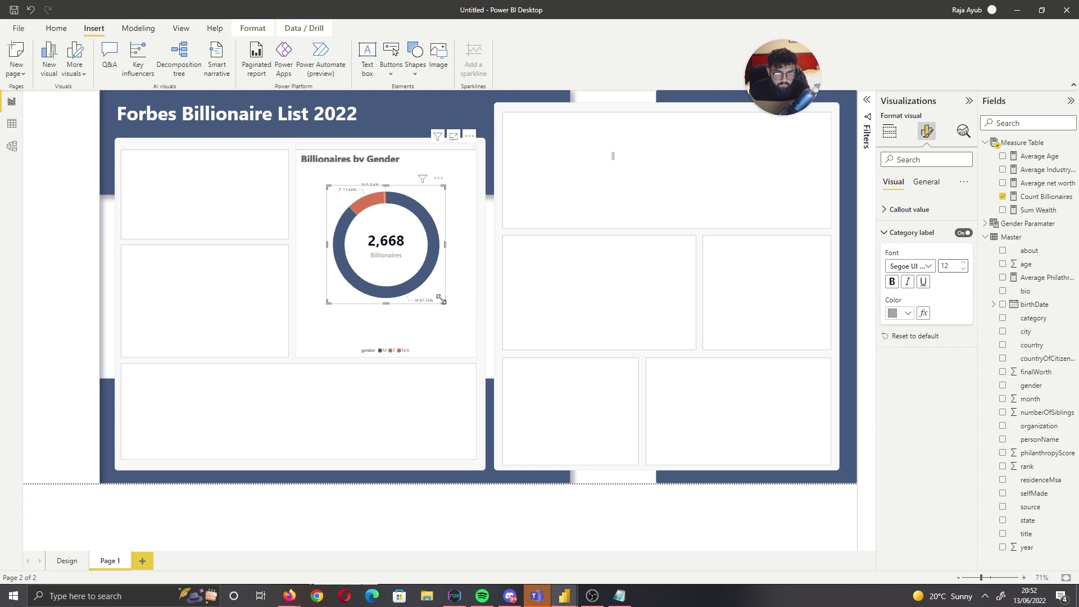
mouse_move(444, 302)
left_mouse_down()
mouse_move(450, 320)
mouse_move(440, 303)
left_mouse_up()
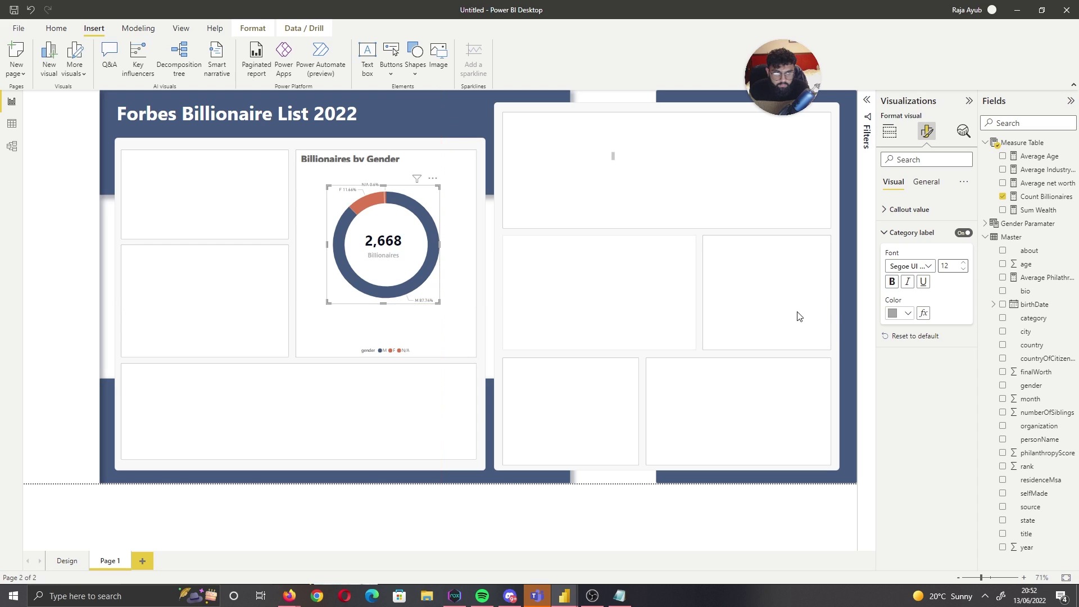
left_click(963, 267)
left_click(963, 267)
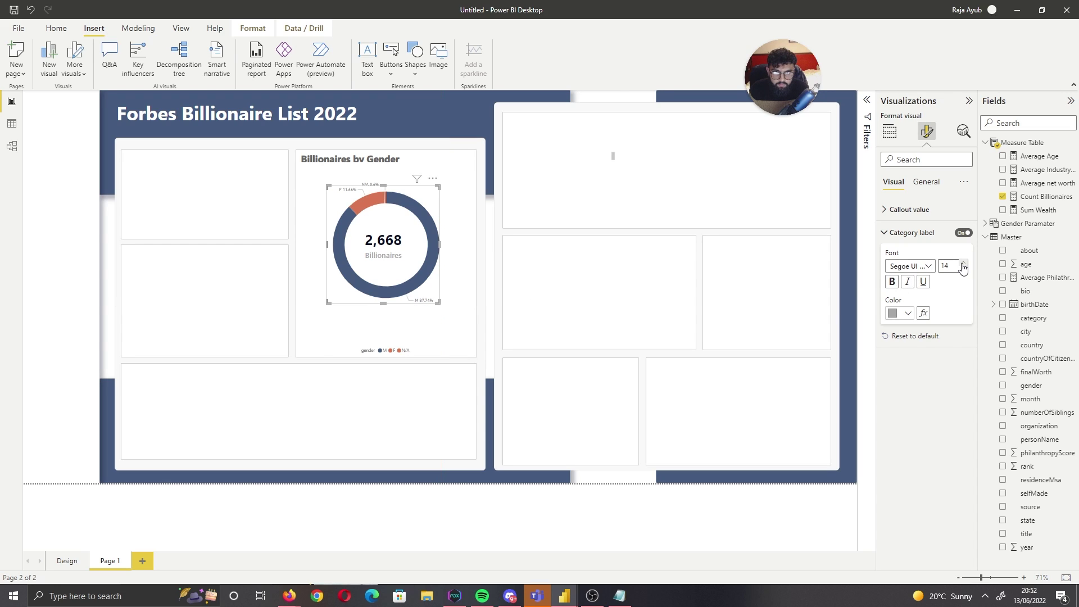
left_click_drag(392, 249, 395, 249)
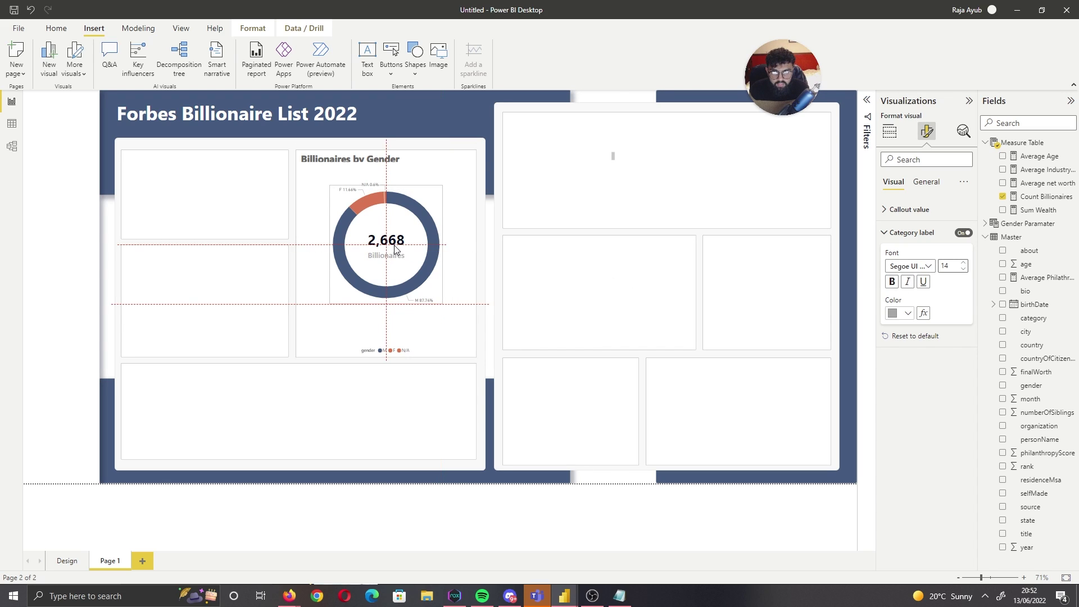
left_click(607, 480)
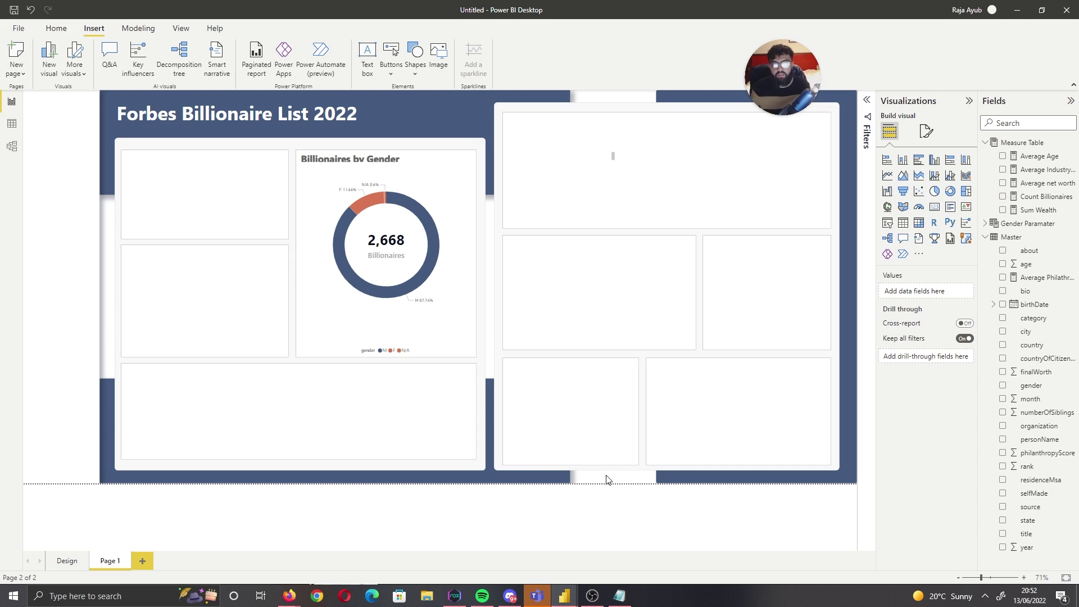
left_click(609, 158)
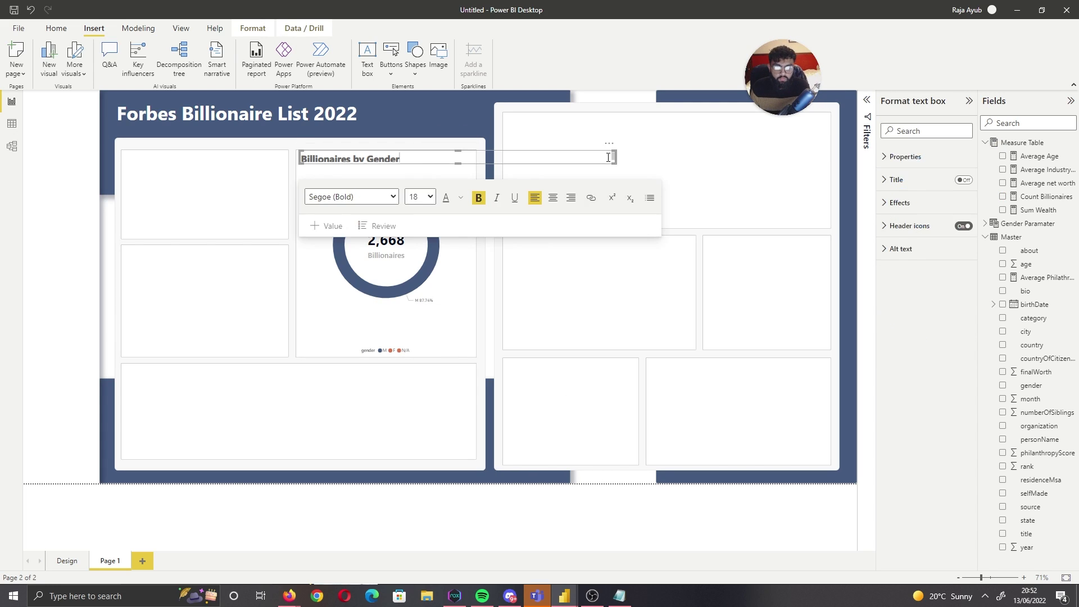
left_click(609, 144)
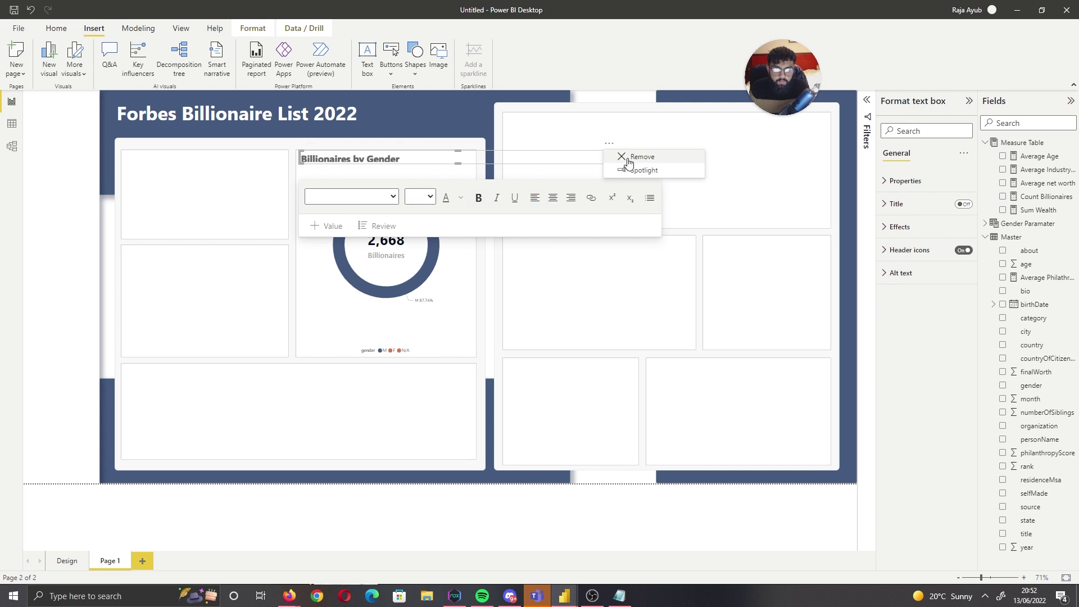
left_click(624, 158)
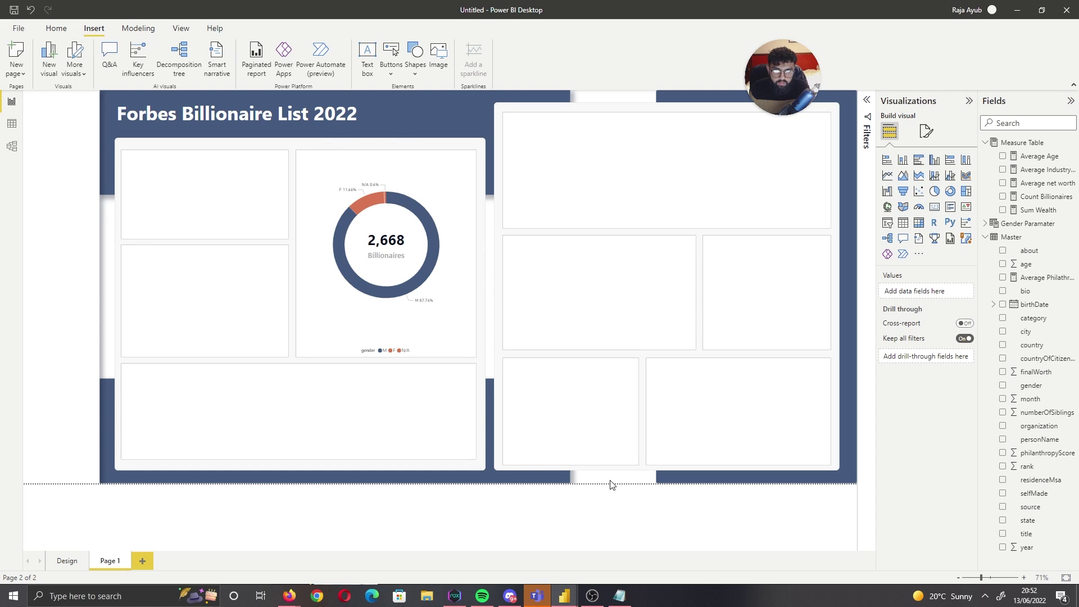
key("ctrl+z")
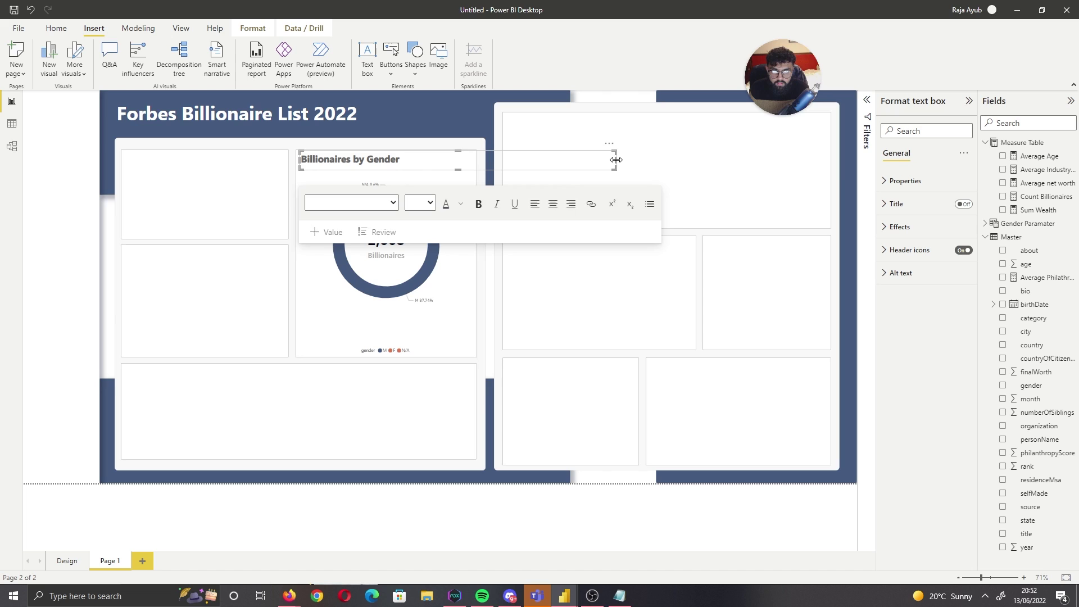
Narrow the "Billionaires by Gender" heading text box and place a copy at the top of every other container box
left_click_drag(615, 158, 599, 384)
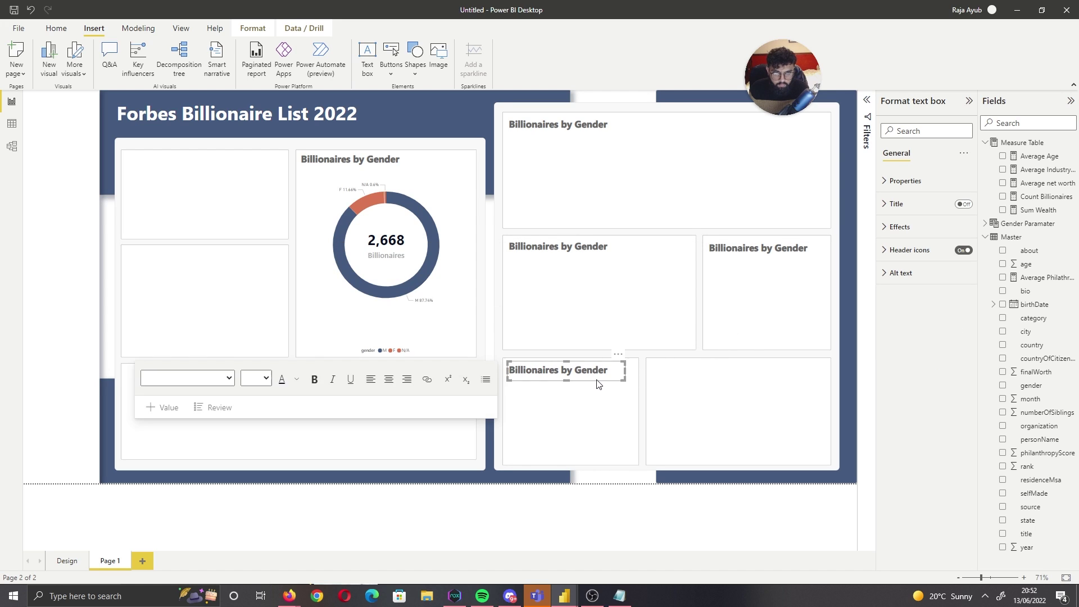
key("ctrl+v")
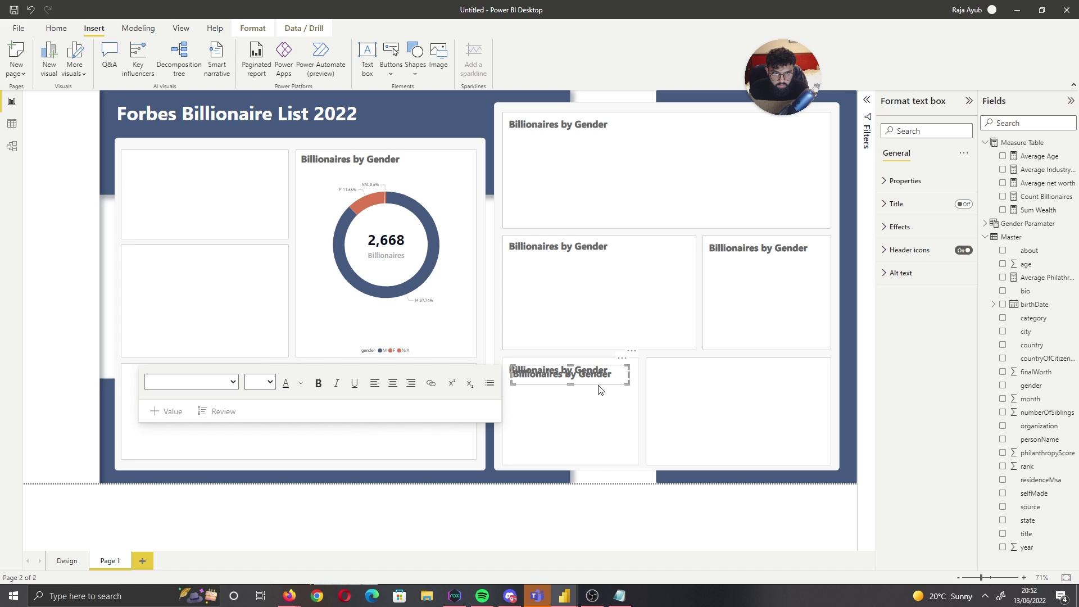
left_click_drag(600, 383, 739, 385)
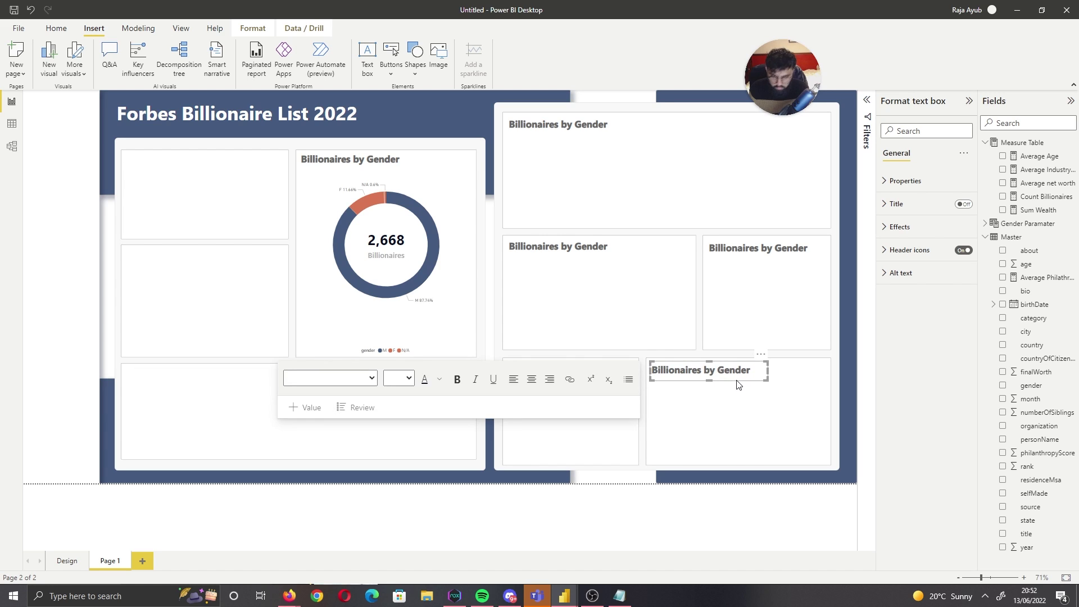
key("ctrl+v")
left_click_drag(645, 392, 200, 175)
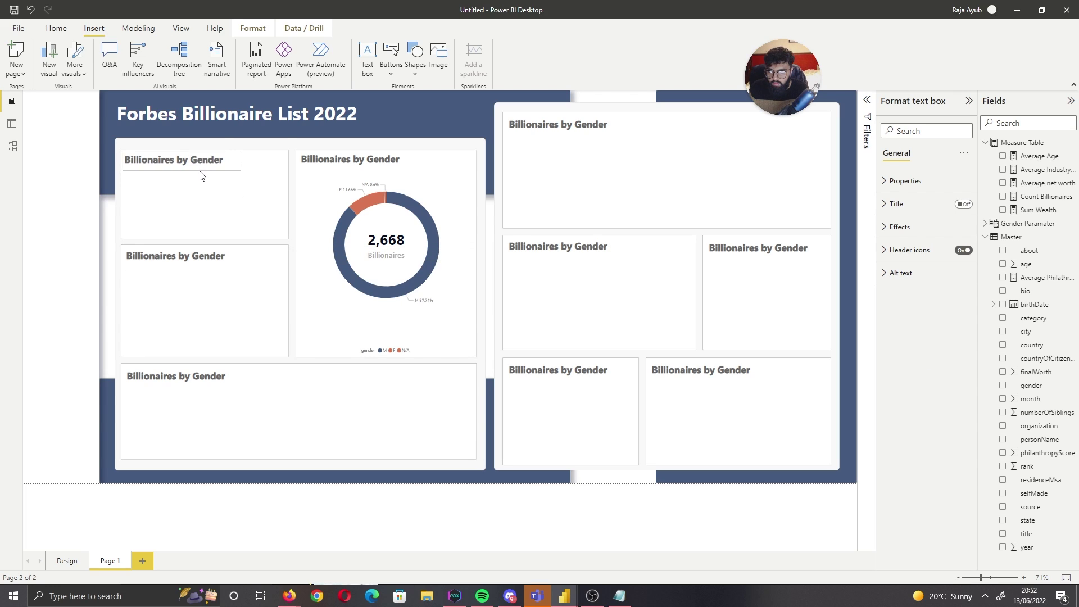
left_click(606, 481)
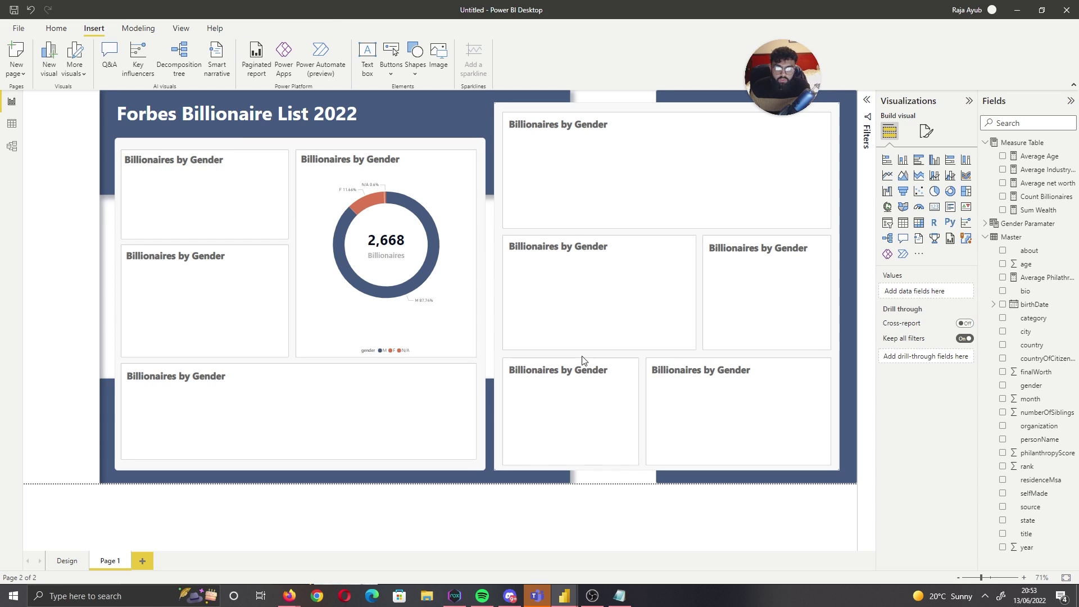
Change the heading below the donut container to "Billionaires by City" and the upper-right container's heading to "Billionaires by Age"
left_click(226, 376)
left_click_drag(225, 376, 139, 376)
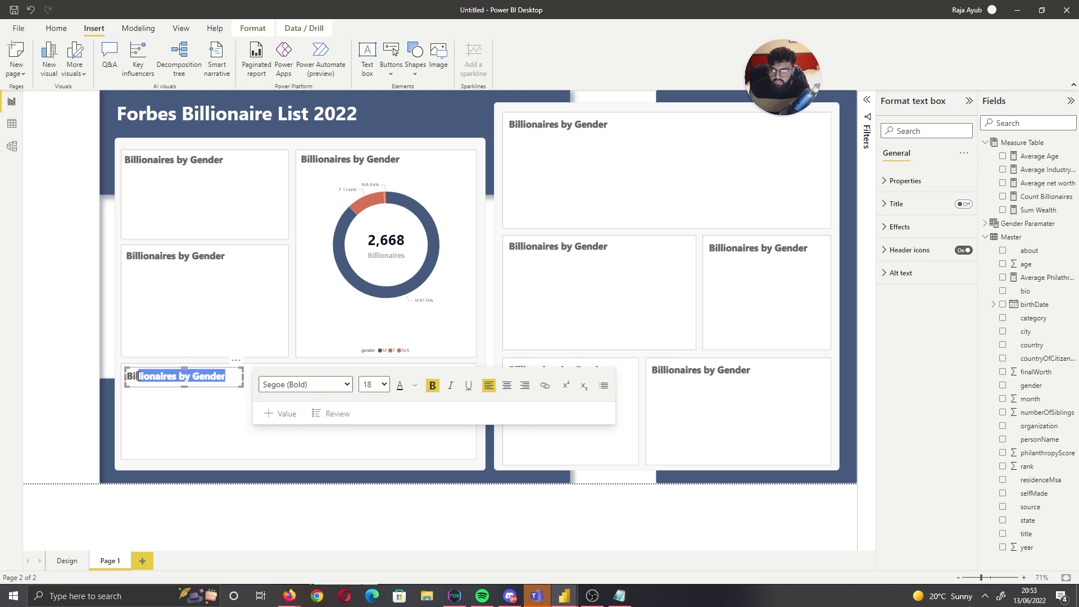
key("BackSpace")
key("BackSpace")
key("BackSpace")
key("ctrl+z")
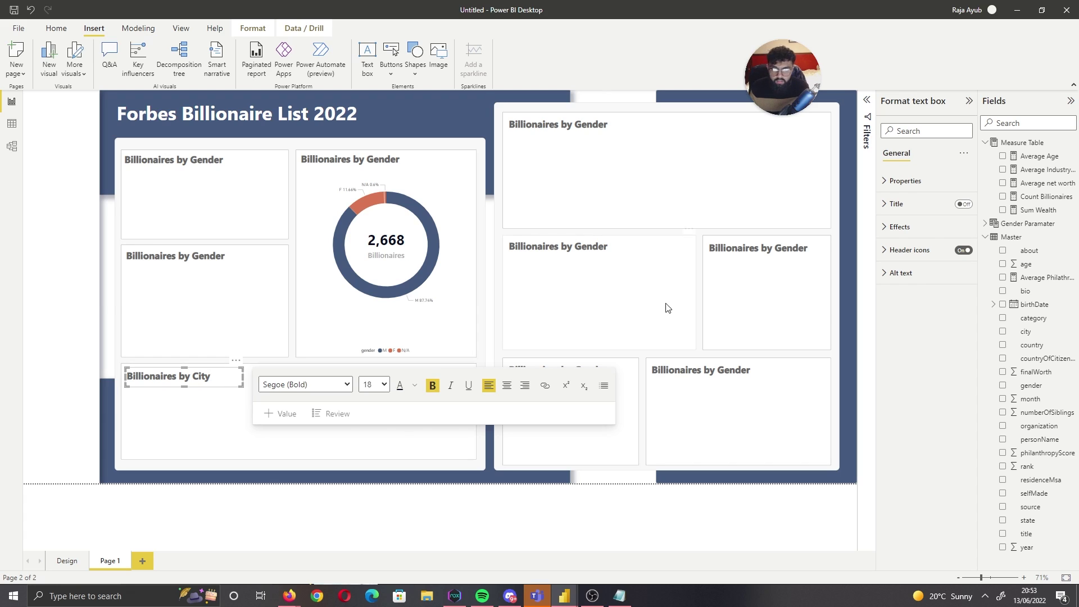
left_click(608, 126)
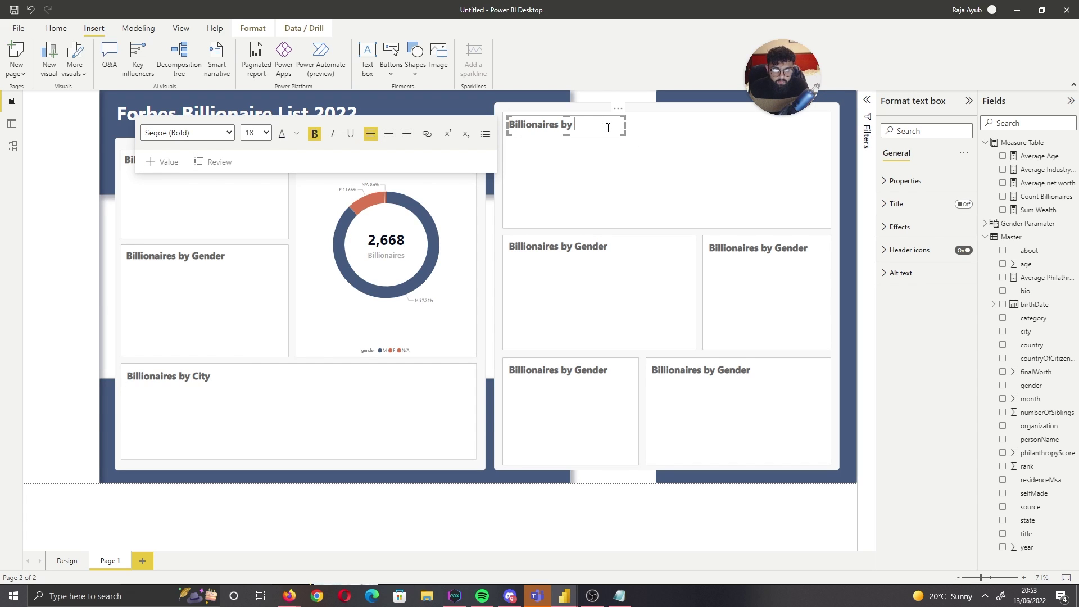
left_click(656, 468)
Add a scatter chart to the Billionaires by Age container, with unsummarized age on the X axis and Count Billionaires on the Y axis
left_click(919, 191)
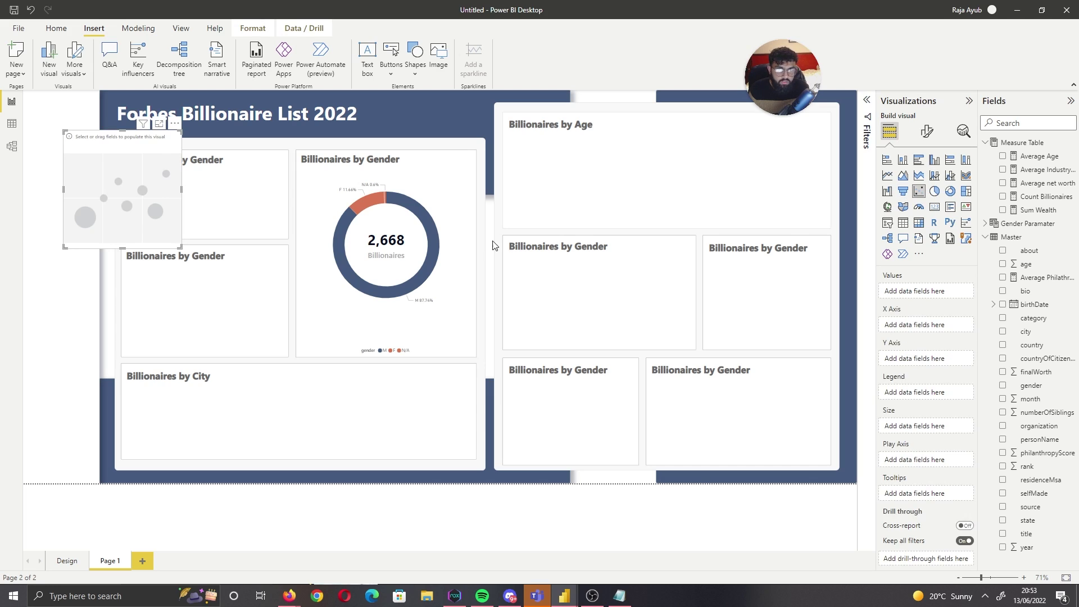
left_click_drag(98, 220, 510, 179)
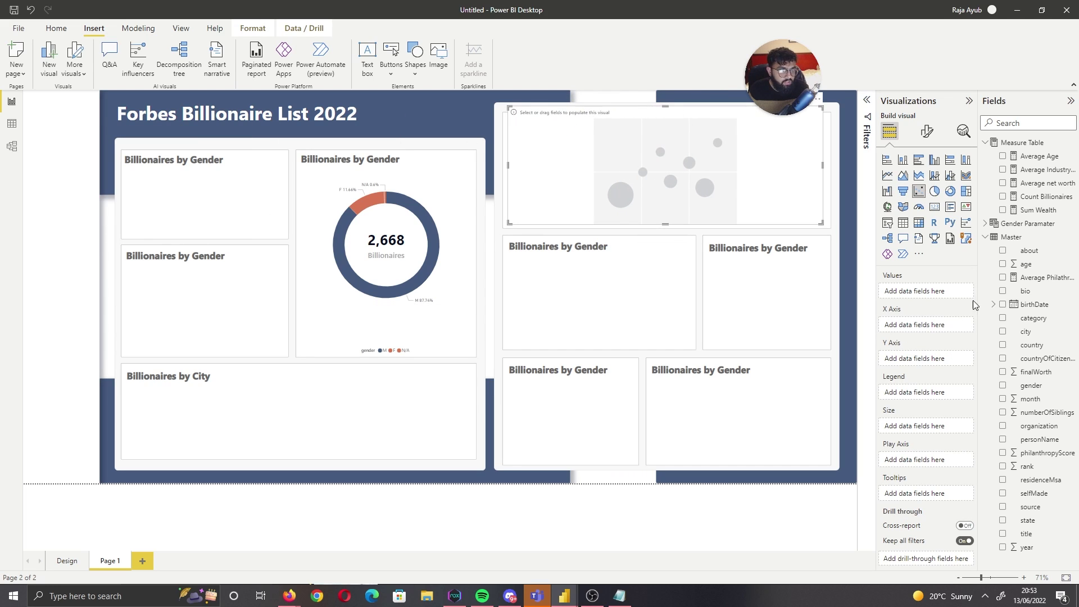
left_click(1003, 265)
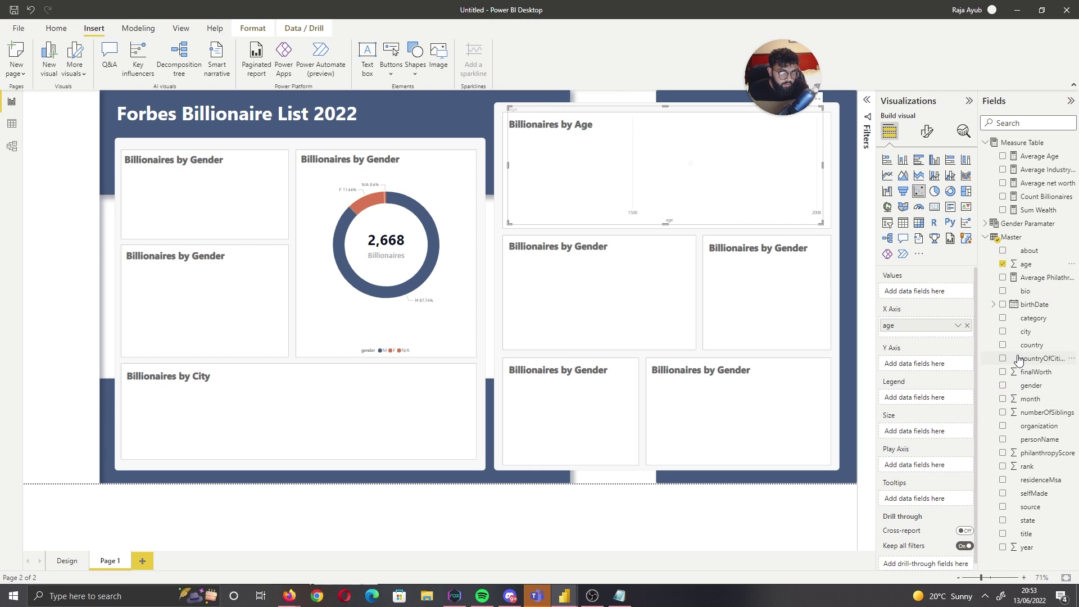
left_click(952, 328)
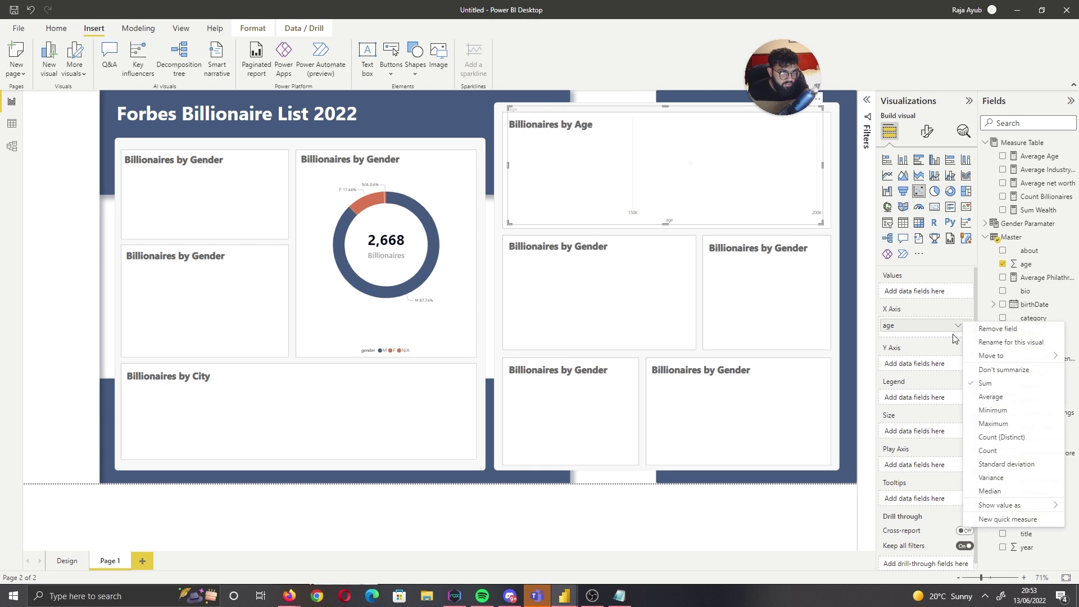
left_click(991, 369)
left_click(1003, 197)
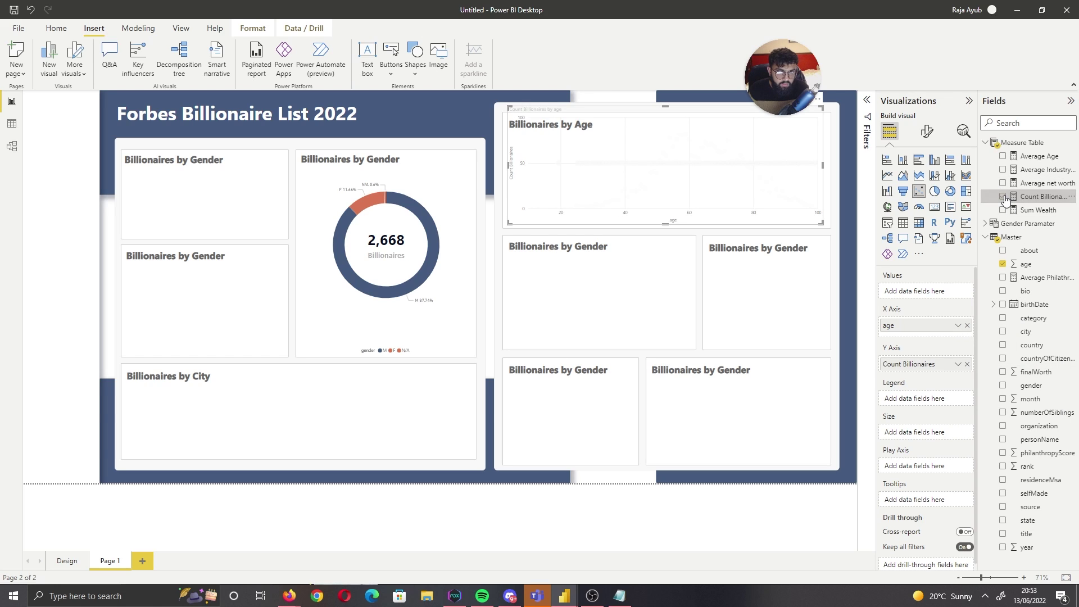
Colour the age scatter chart's markers coral red and turn off the chart's title
left_click(927, 131)
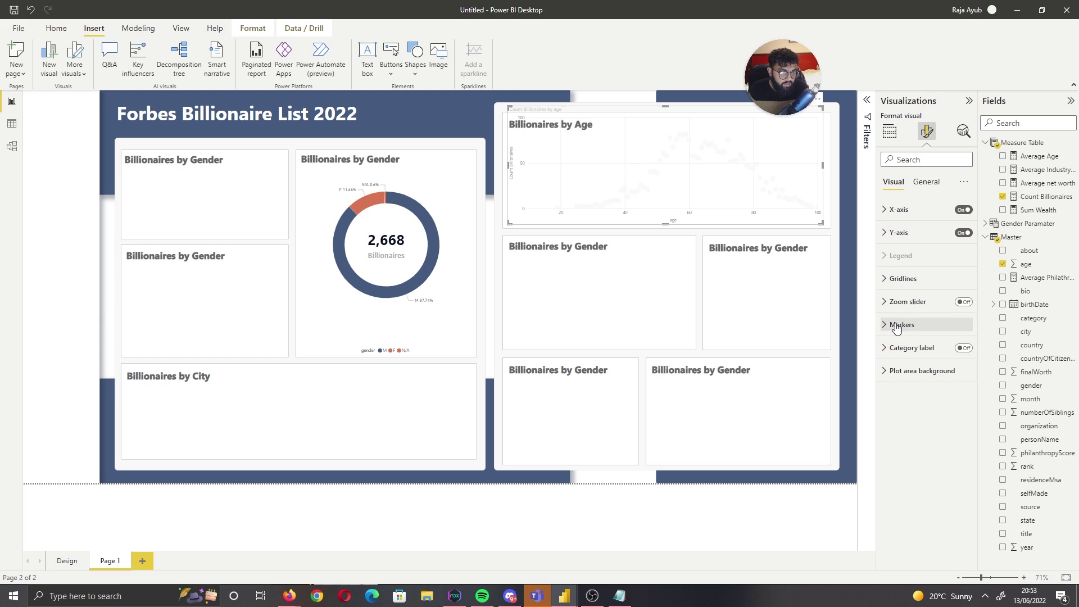
left_click(900, 325)
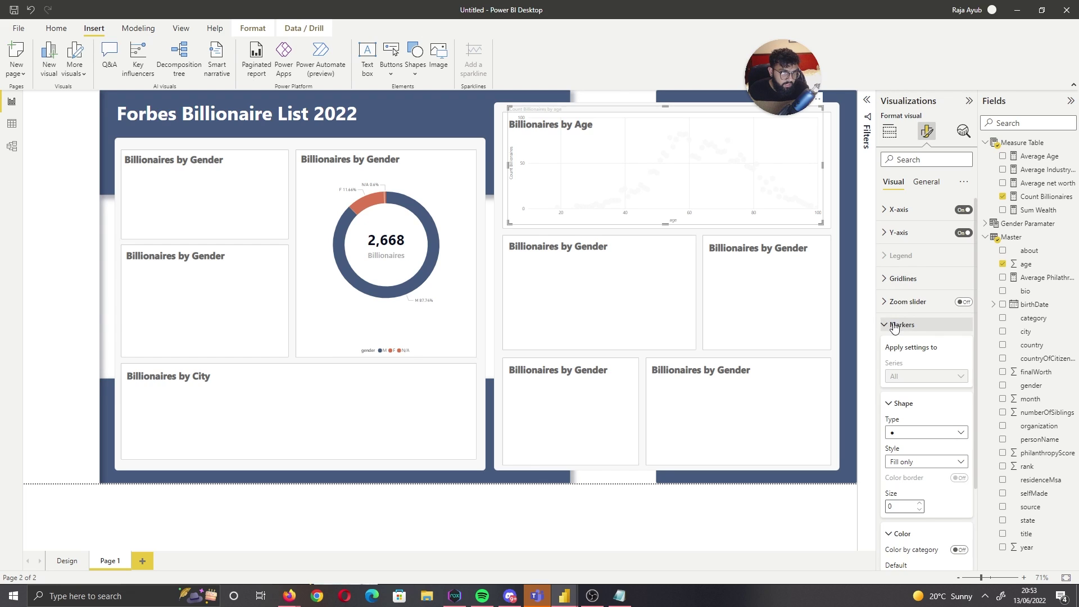
scroll(908, 430, "down", 3)
left_click(898, 477)
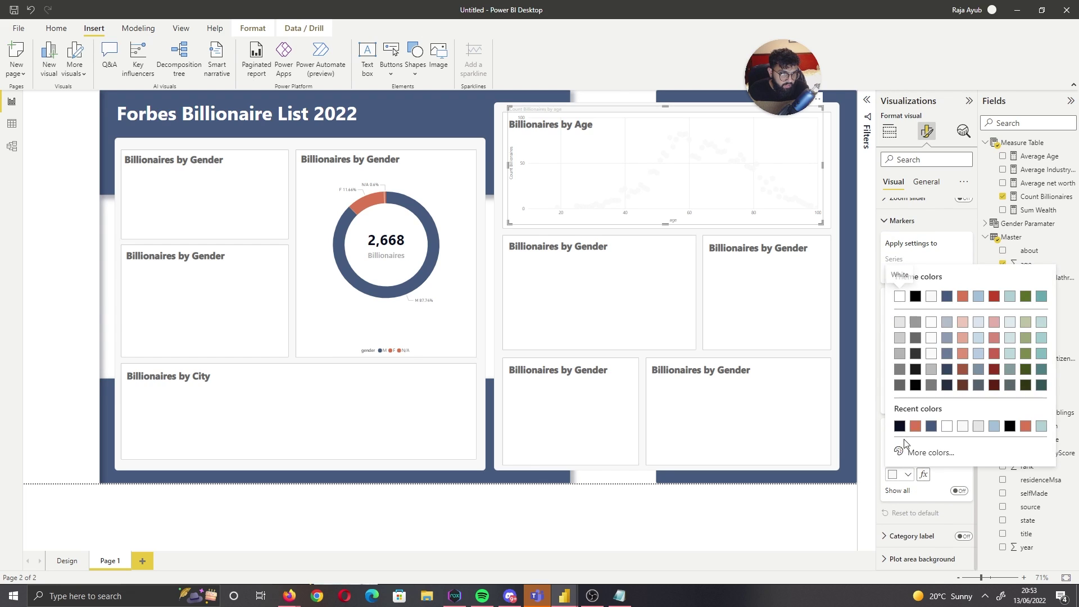
left_click(914, 428)
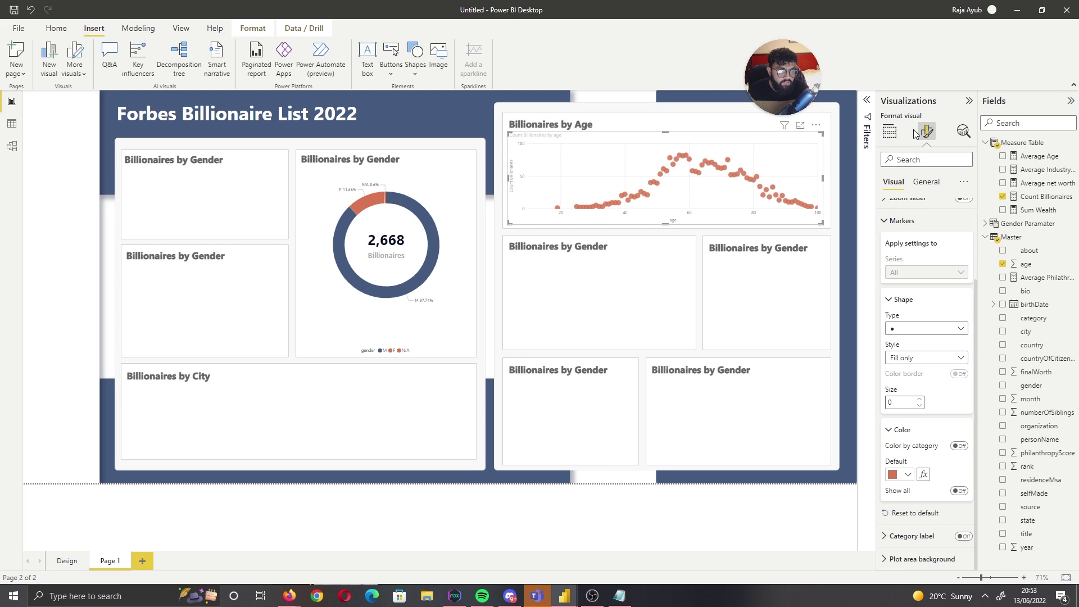
left_click(926, 181)
left_click(963, 232)
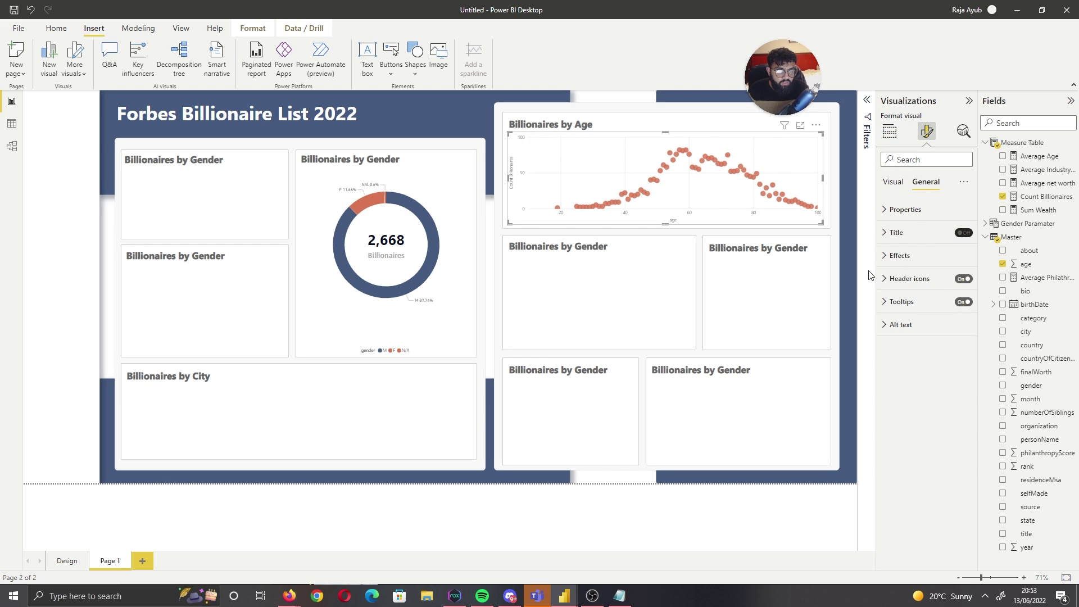
left_click(623, 484)
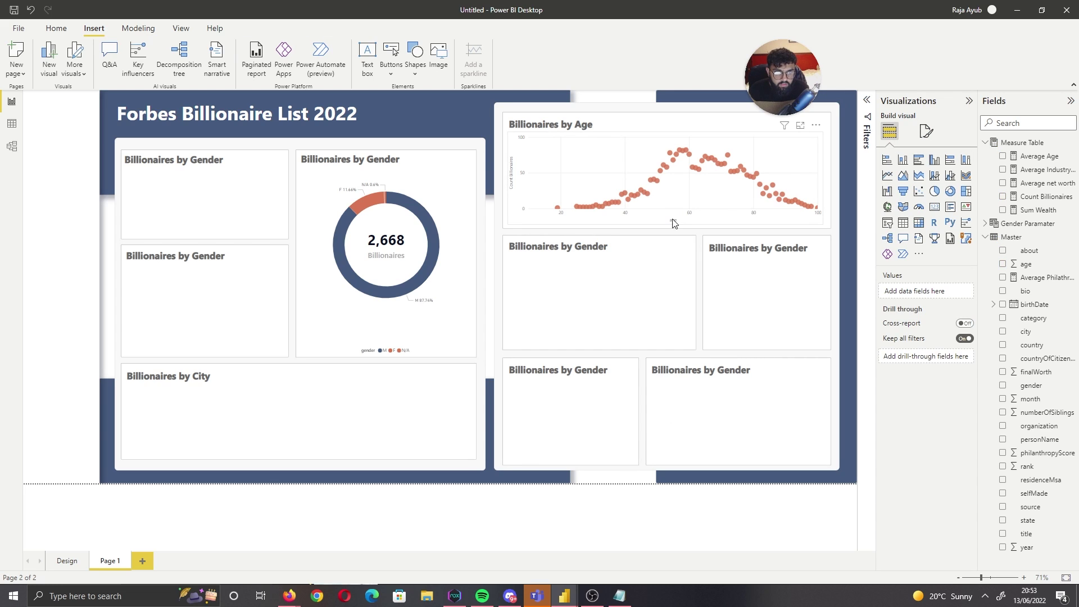
Duplicate the Billionaires by Age scatter chart and position the copy over the row of containers beneath it
left_click(676, 222)
key("ctrl+c")
key("ctrl+v")
left_click_drag(685, 298, 657, 308)
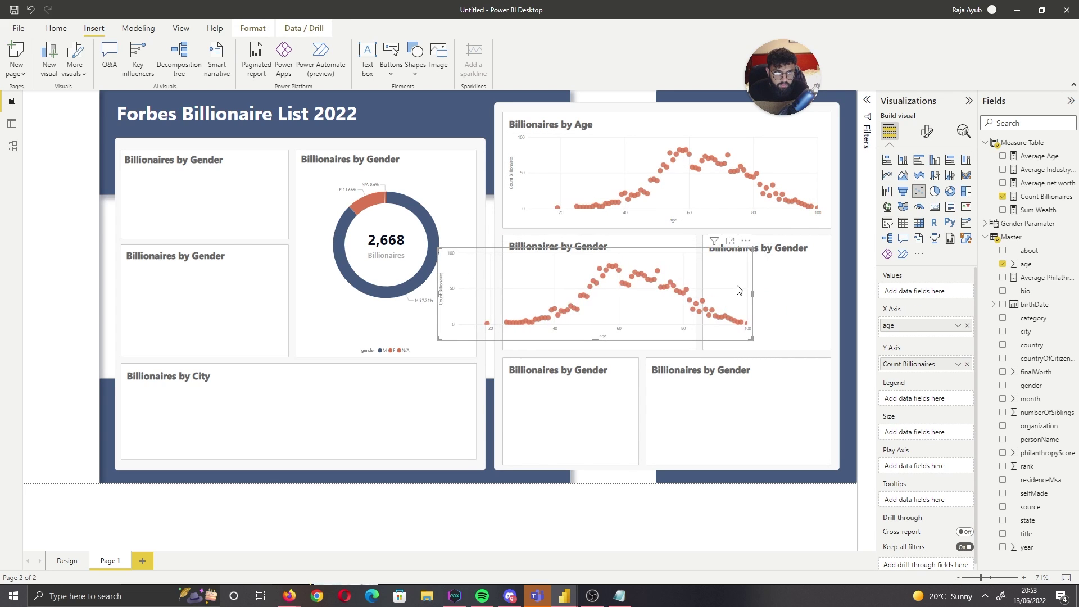
left_click_drag(819, 298, 748, 298)
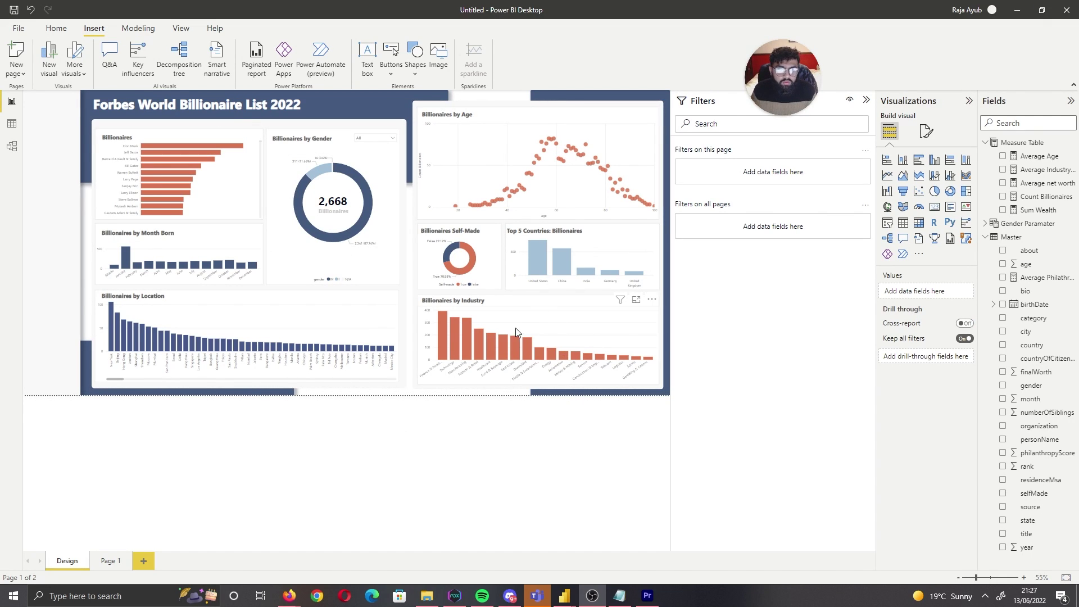
Add a slicer for the gender field to the Design page and switch it to a dropdown
mouse_move(518, 338)
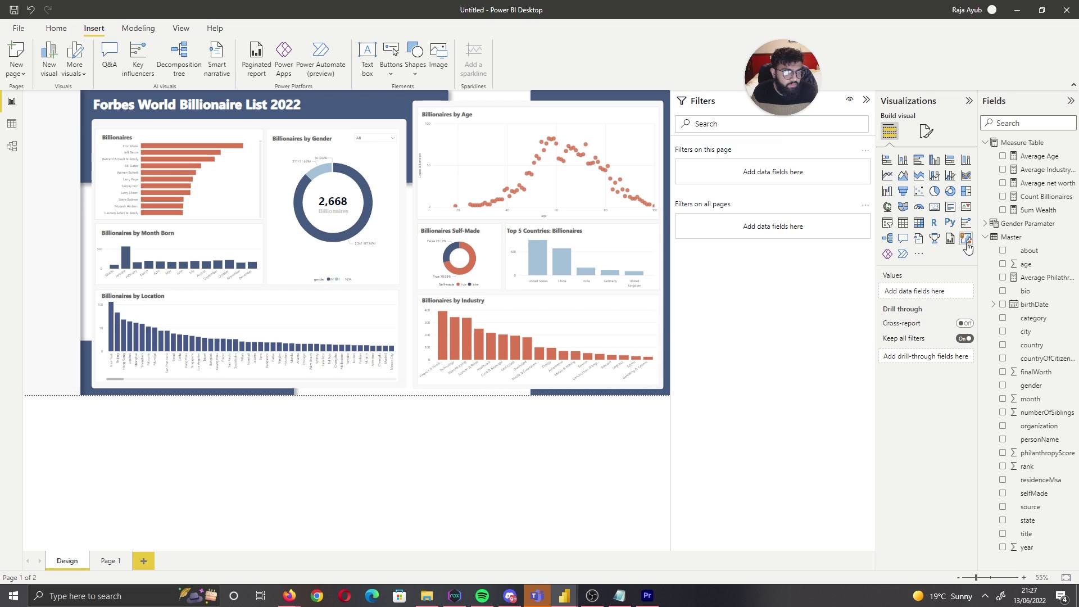
left_click(889, 223)
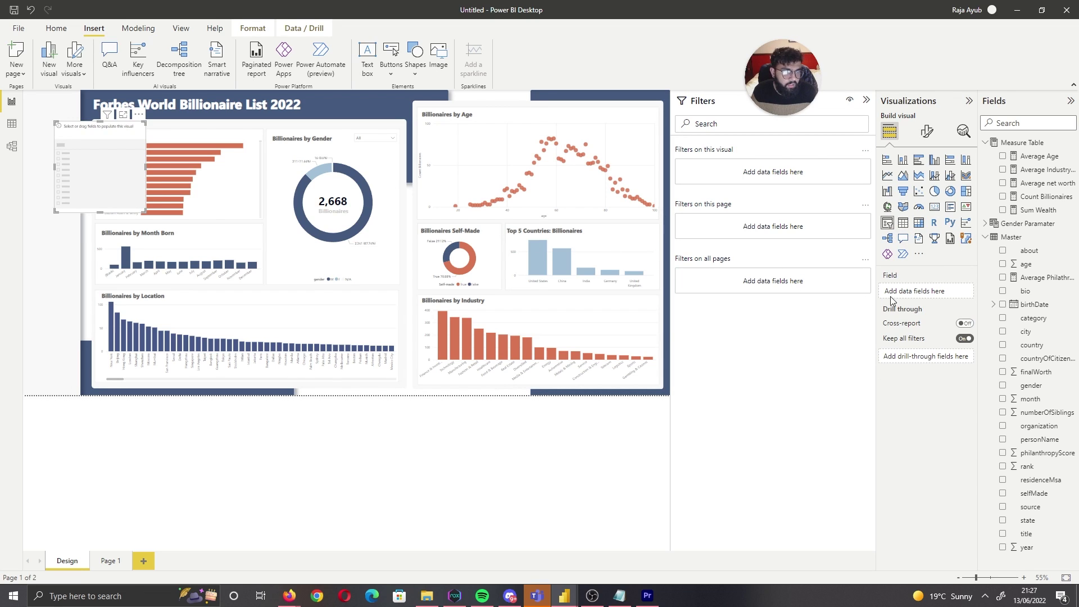
left_click(1004, 386)
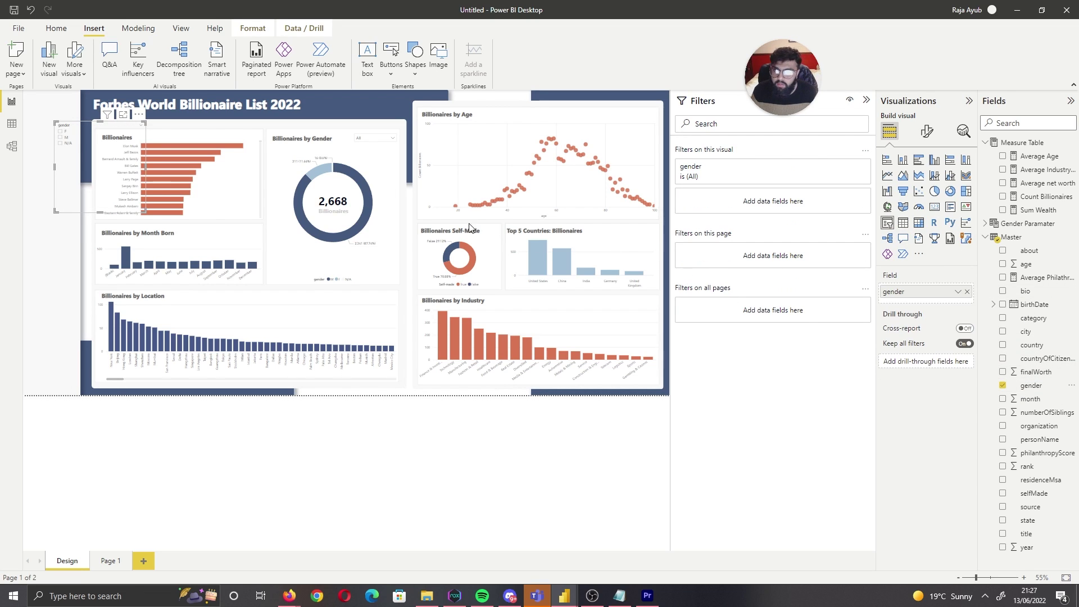
left_click(140, 131)
left_click(154, 145)
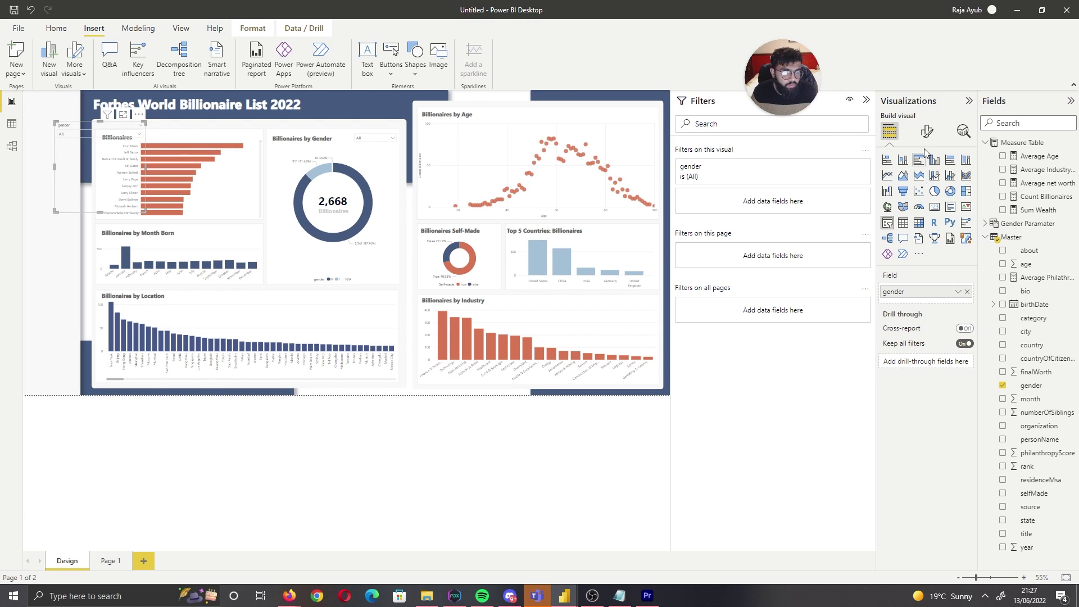
Turn on the gender slicer's white background with 0% transparency
left_click(927, 132)
left_click(931, 233)
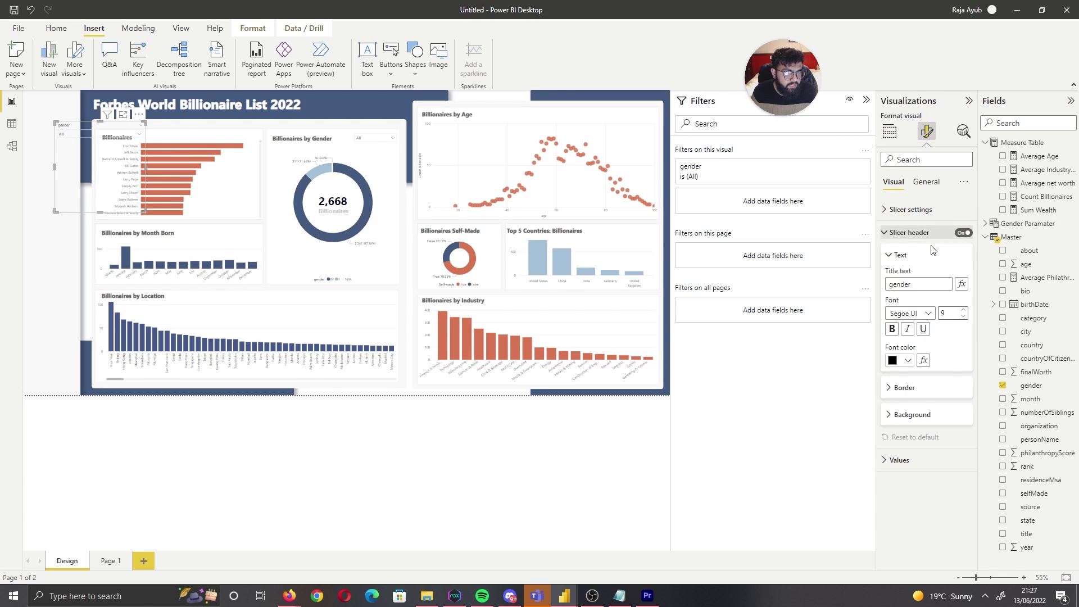
left_click(931, 186)
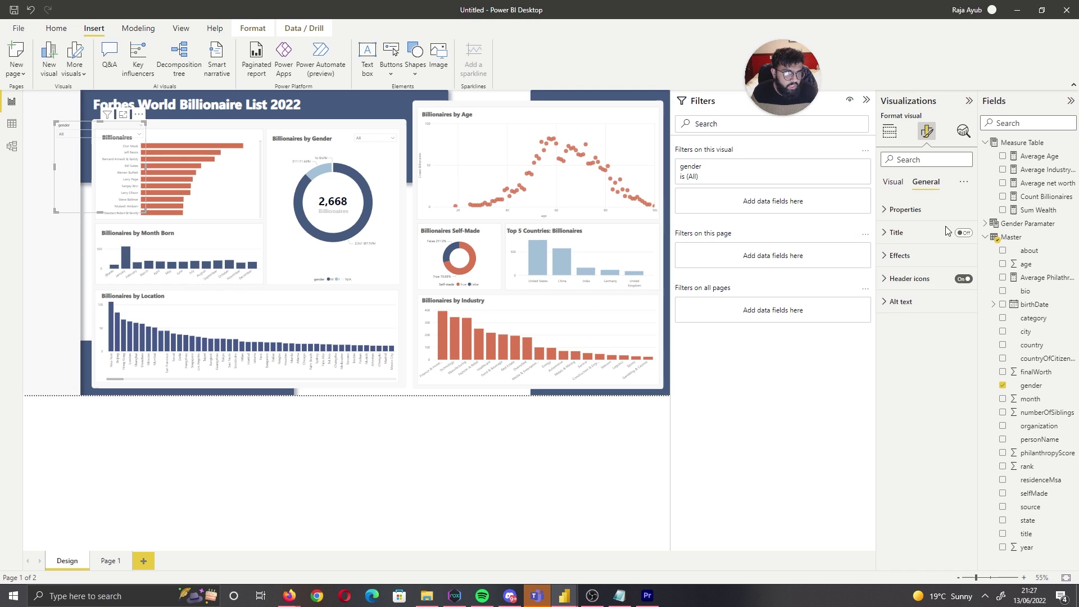
left_click(931, 264)
left_click(959, 279)
left_click_drag(923, 343, 857, 341)
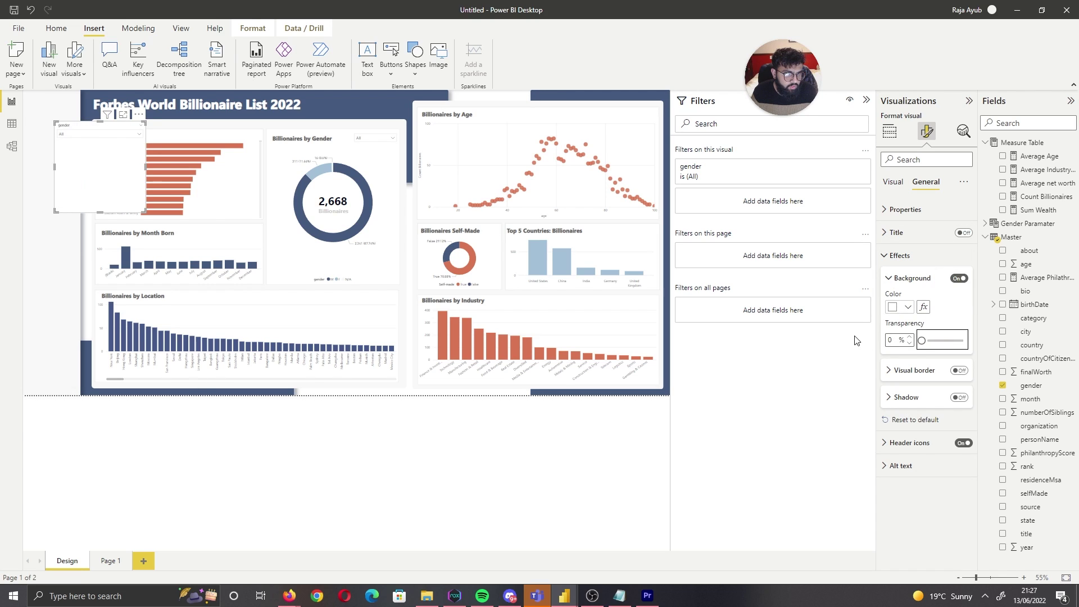
Give the gender slicer a white visual border with 2 px rounded corners
left_click(959, 370)
left_click(902, 399)
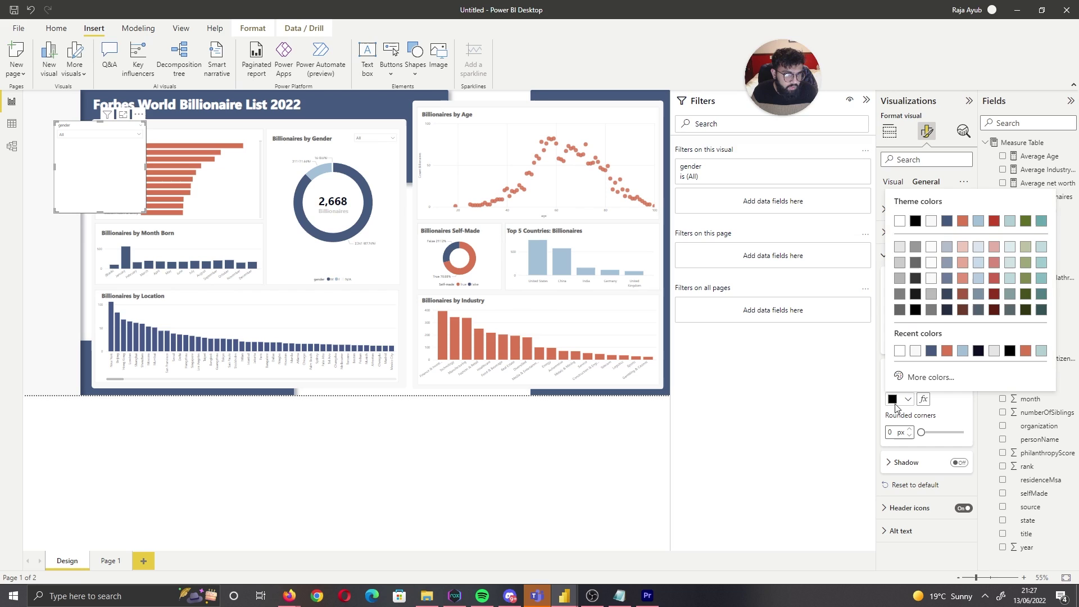
left_click(900, 222)
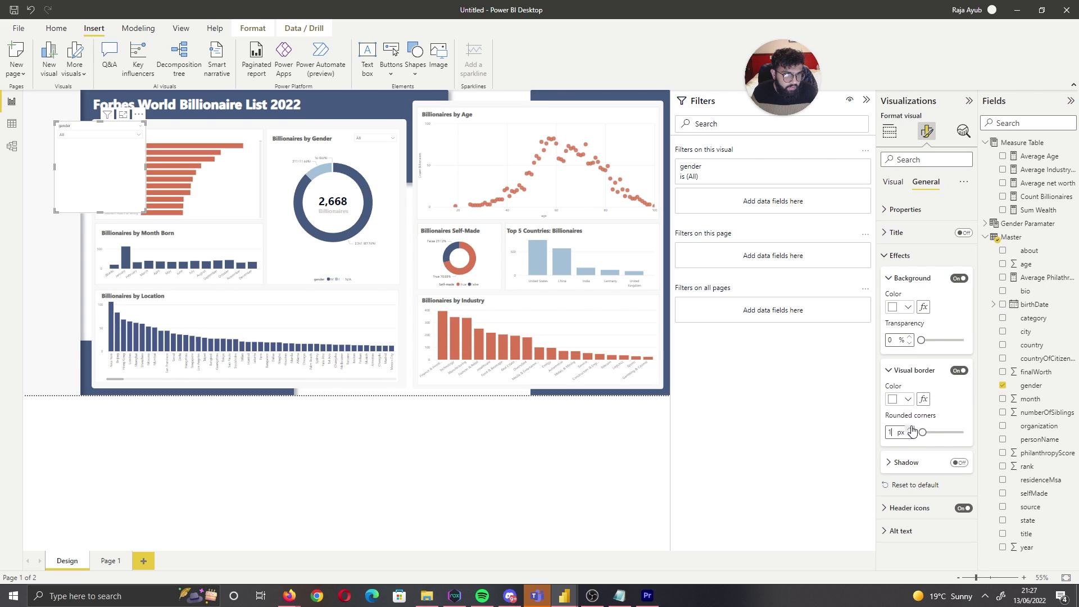
left_click(911, 429)
Shrink the gender slicer, place it just outside the report page's upper-left edge, and stack two copies below it
left_click_drag(145, 211, 80, 120)
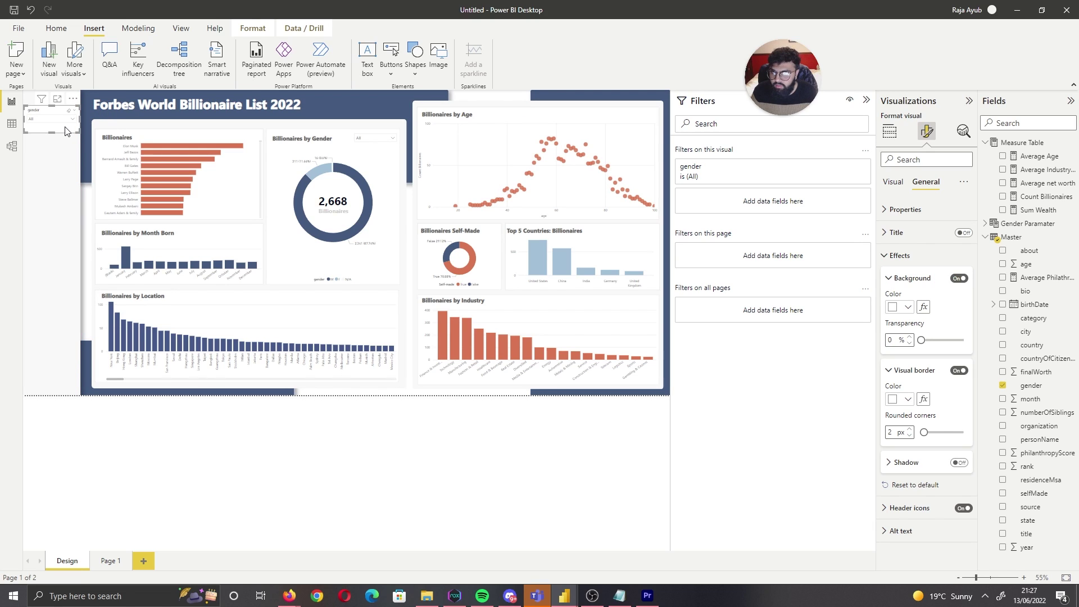
key("ctrl+v")
left_click_drag(65, 131, 45, 203)
key("ctrl+v")
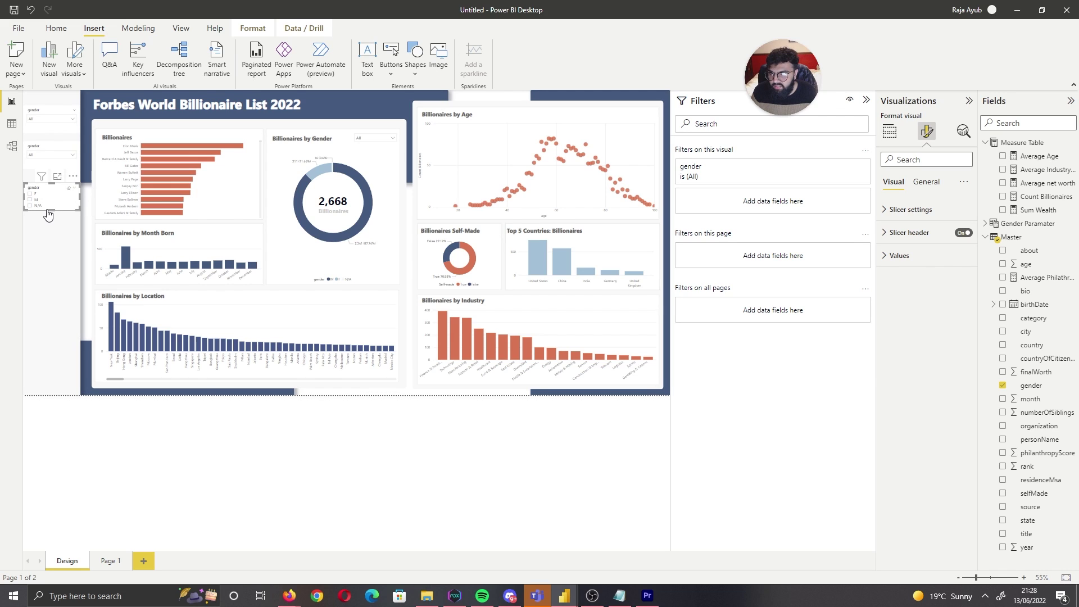
left_click_drag(51, 212, 52, 213)
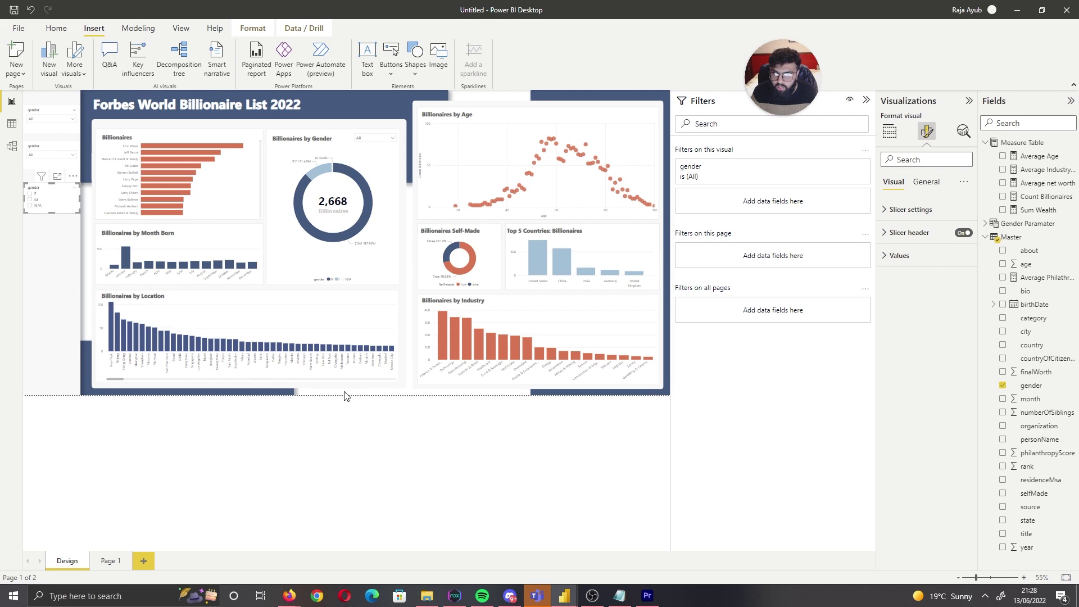
left_click(345, 395)
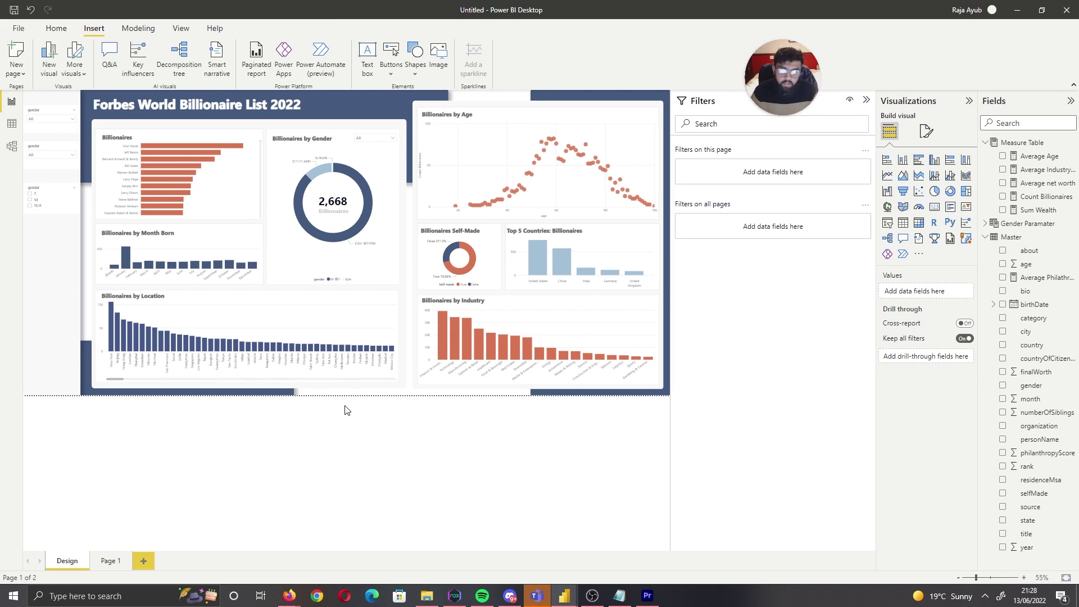